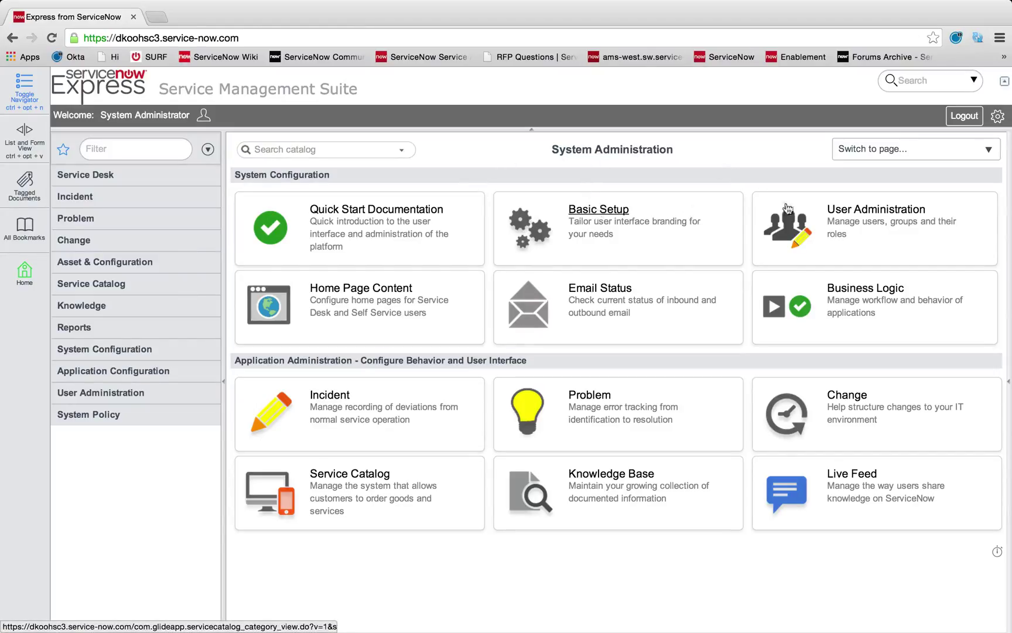
- Activate the SSO provided by Okta, Inc. plugin from the User Administration Okta Plugin page
click(890, 215)
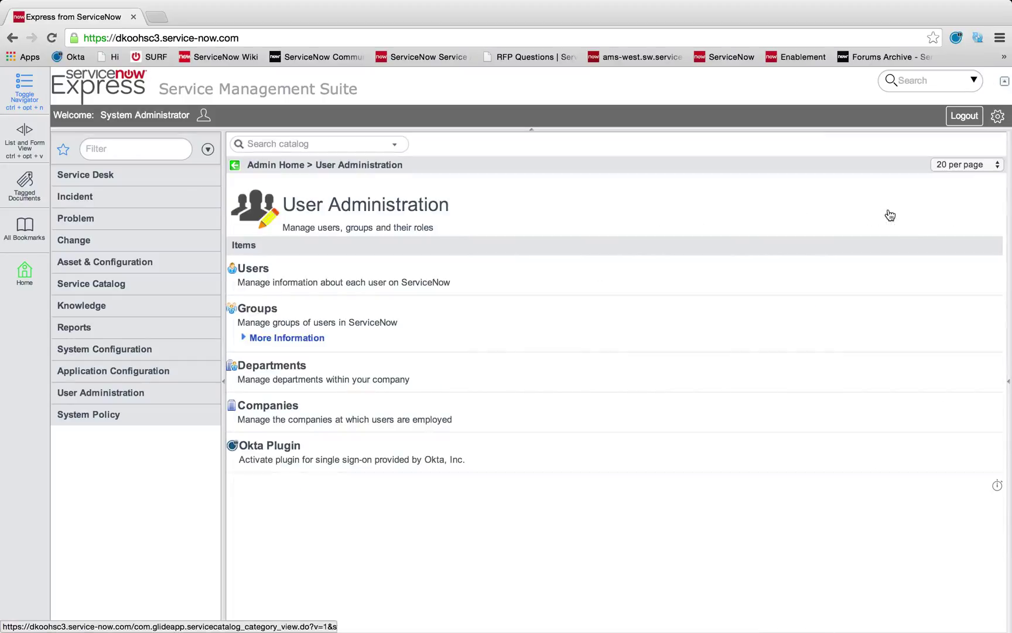
click(274, 445)
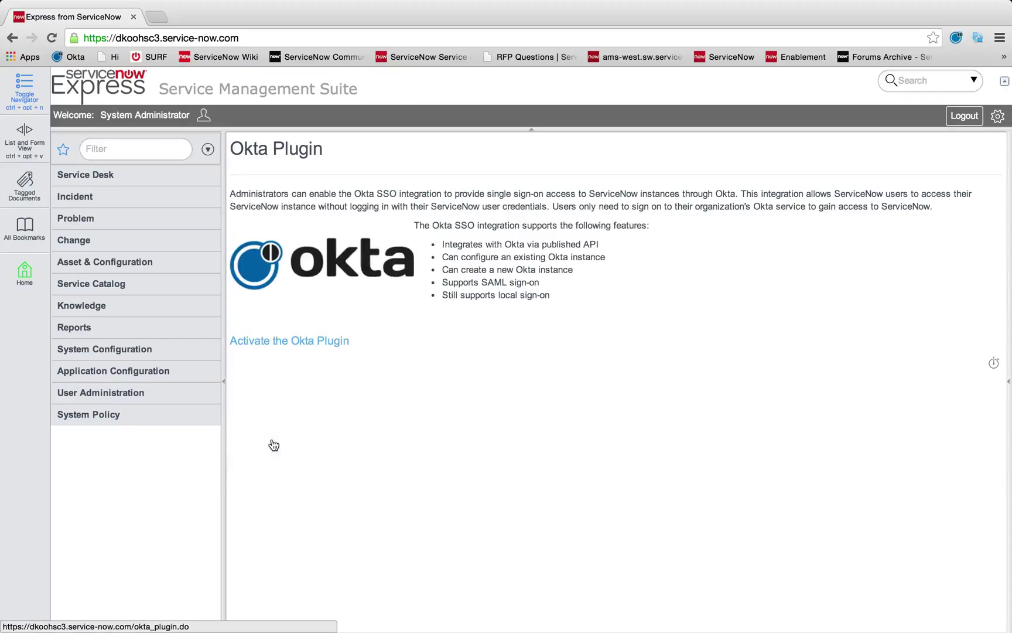
click(307, 342)
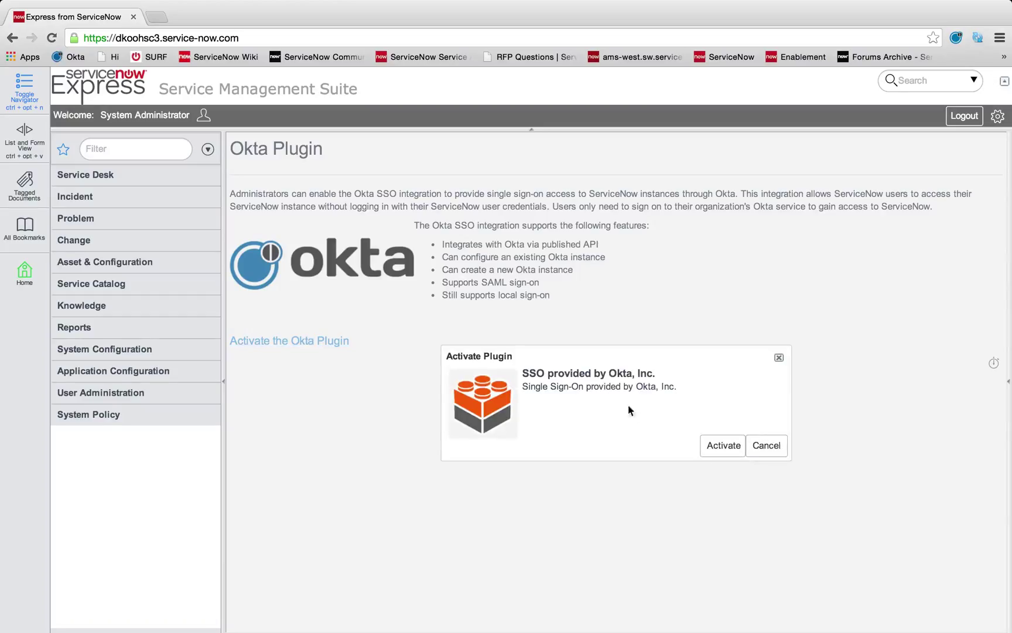
click(719, 447)
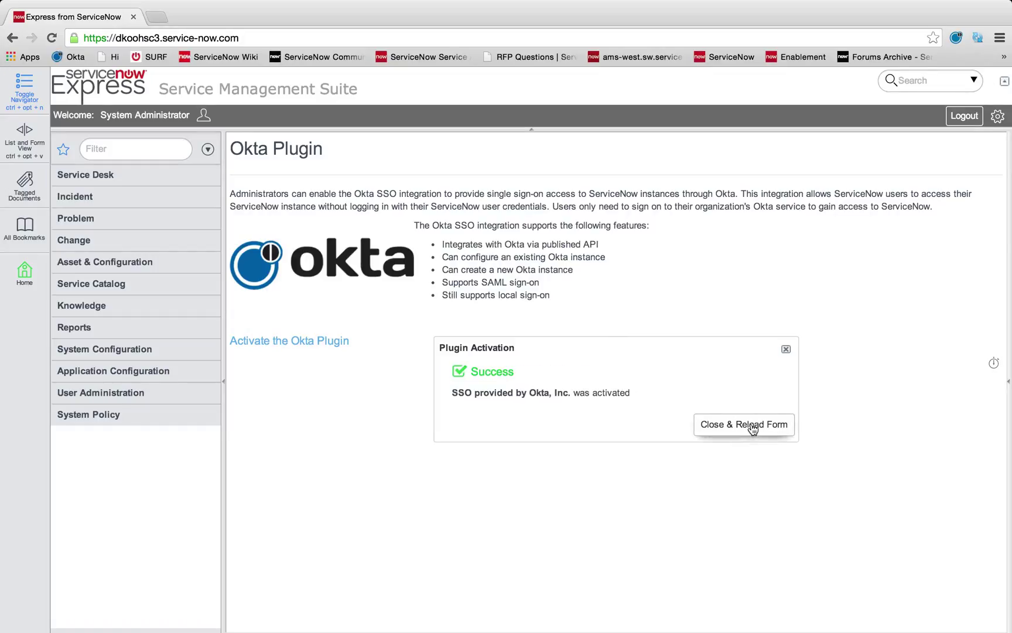
click(753, 425)
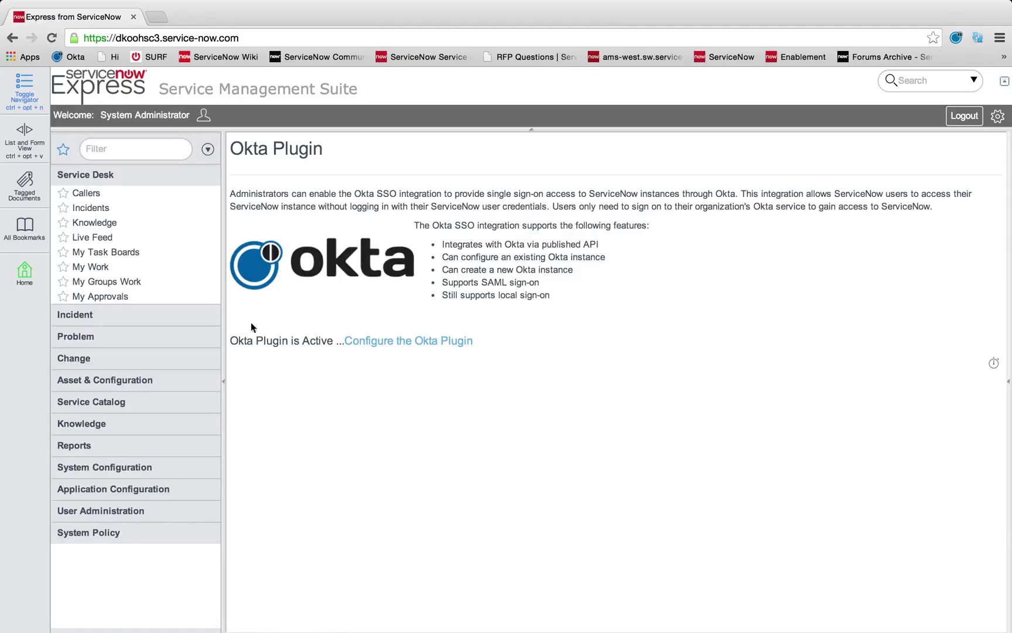
- Filter the navigator for 'okta' and open the SSO provided by Okta, Inc. settings form
click(400, 344)
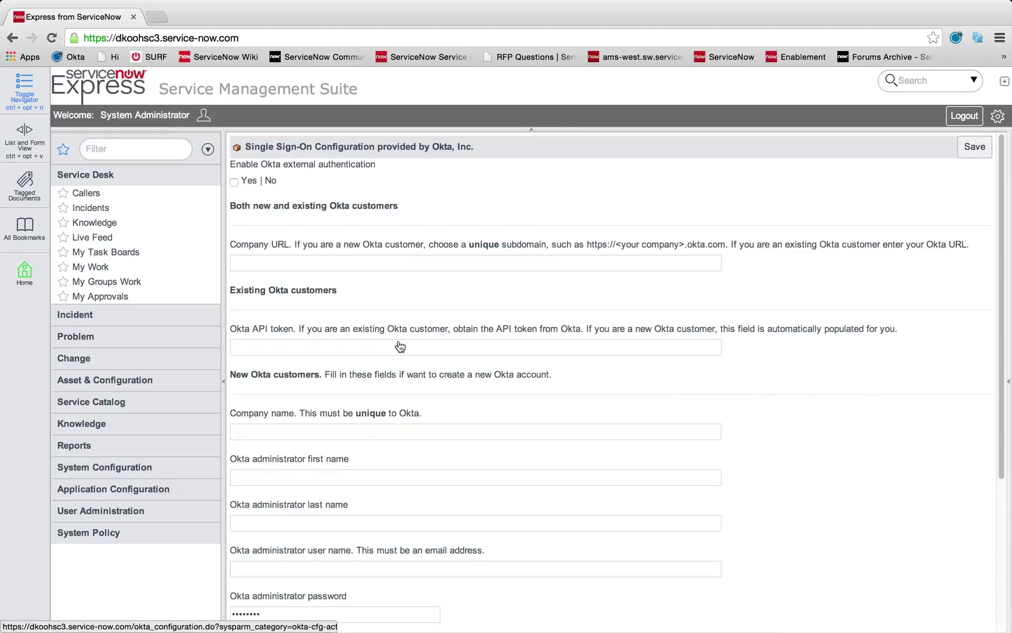
click(130, 142)
text(okta)
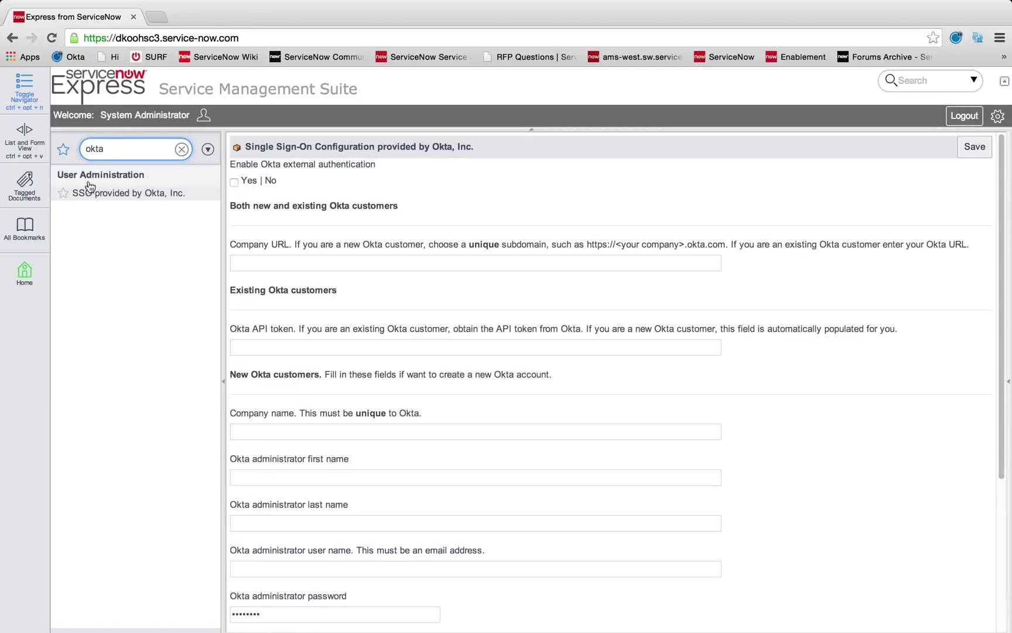
click(155, 201)
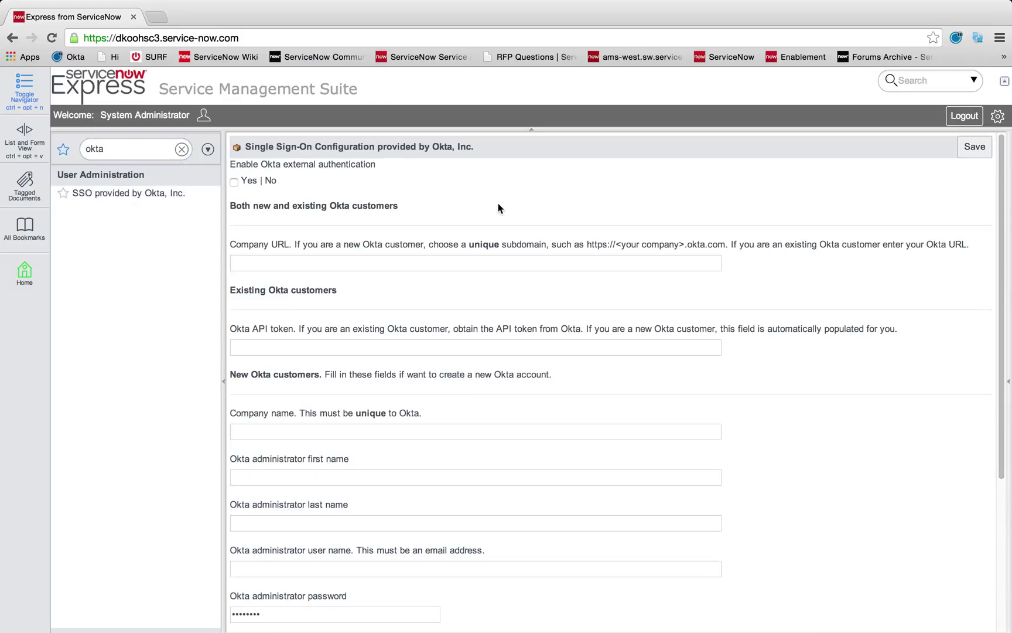
scroll(498, 208, down, 2)
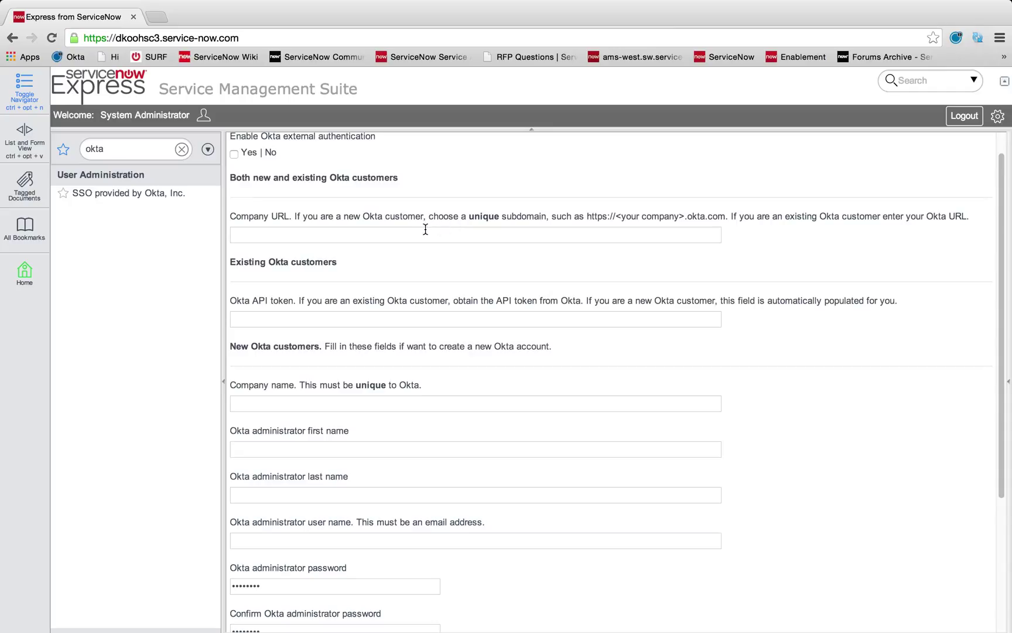
- Paste the sample Okta URL into Company URL and replace its subdomain with 'dkoohsc3'
click(425, 234)
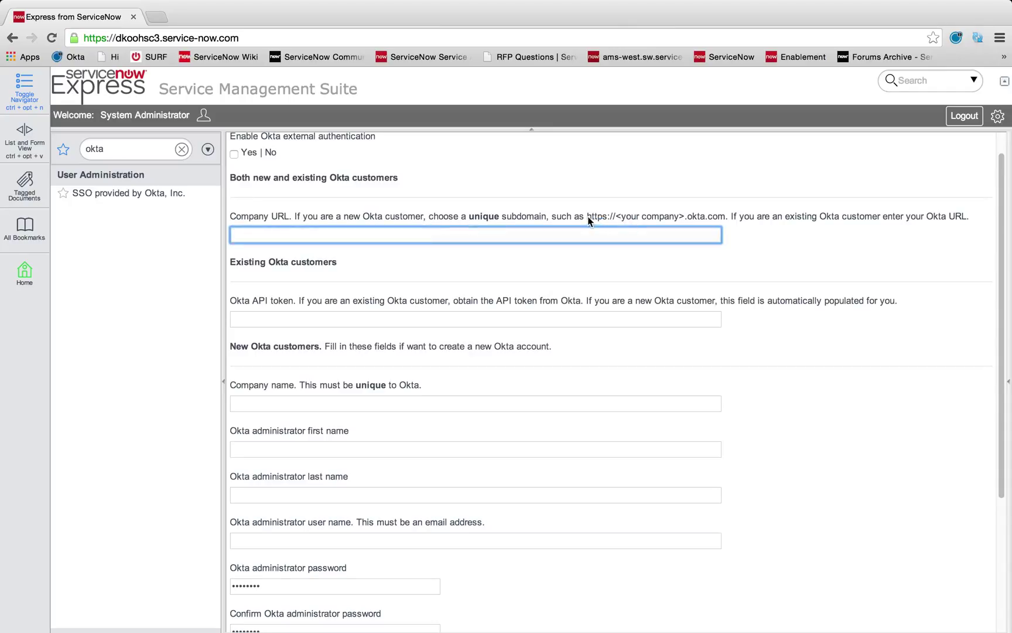
drag(587, 216, 725, 211)
text(https://mycompany.okta.com)
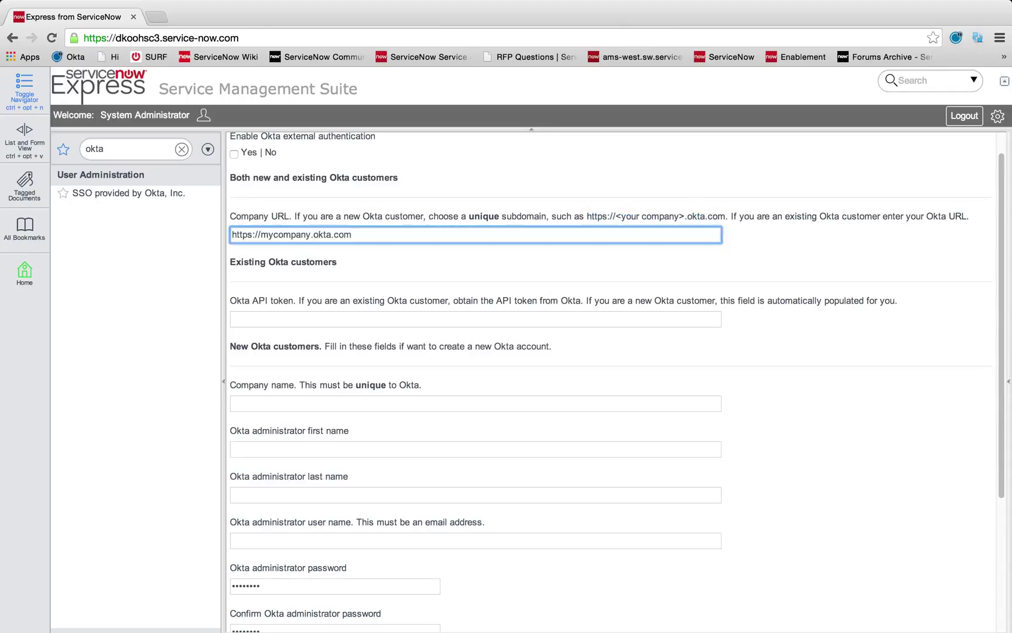
drag(232, 234, 262, 236)
click(373, 257)
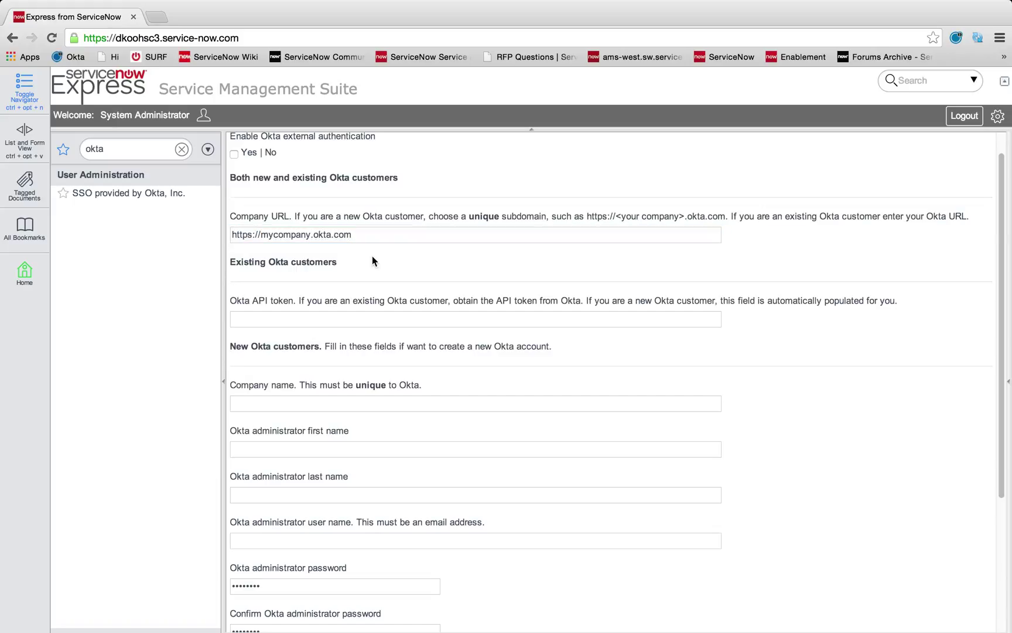
drag(312, 234, 264, 235)
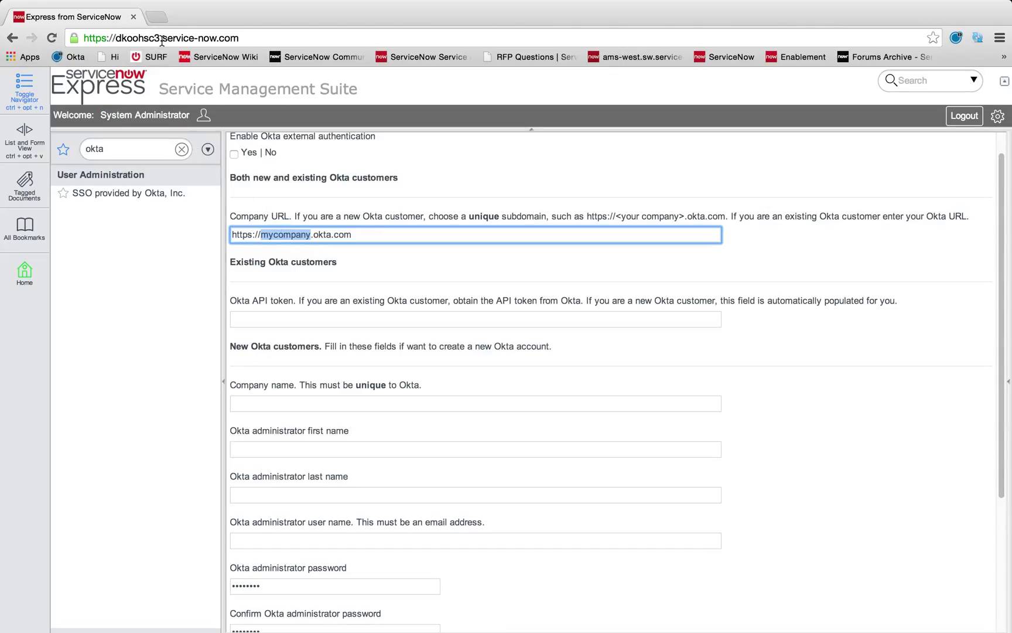
text(dkooh)
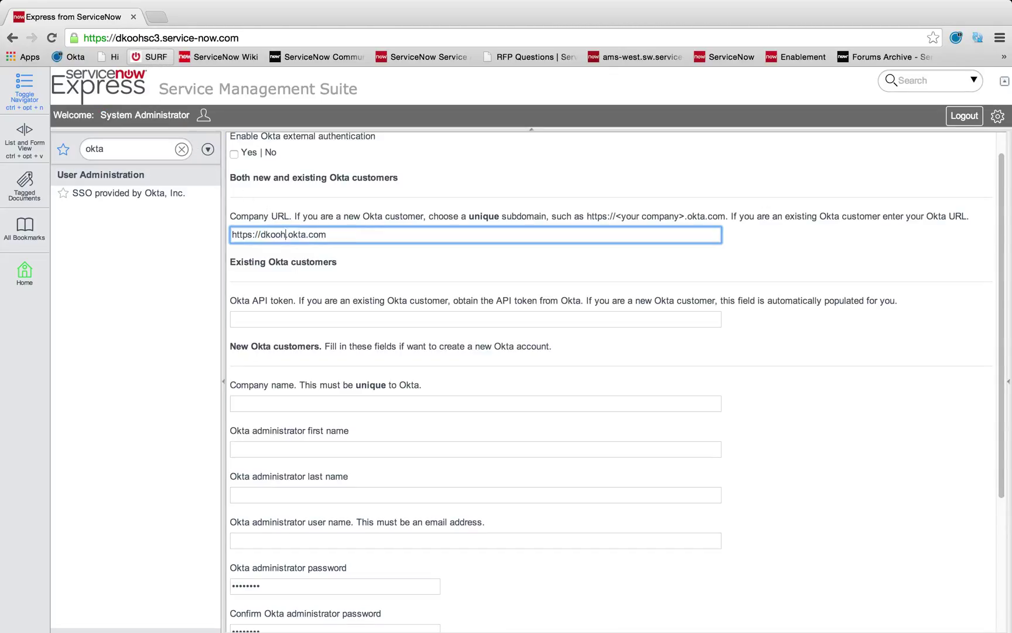
text(sc3)
click(434, 268)
scroll(432, 269, up, 1)
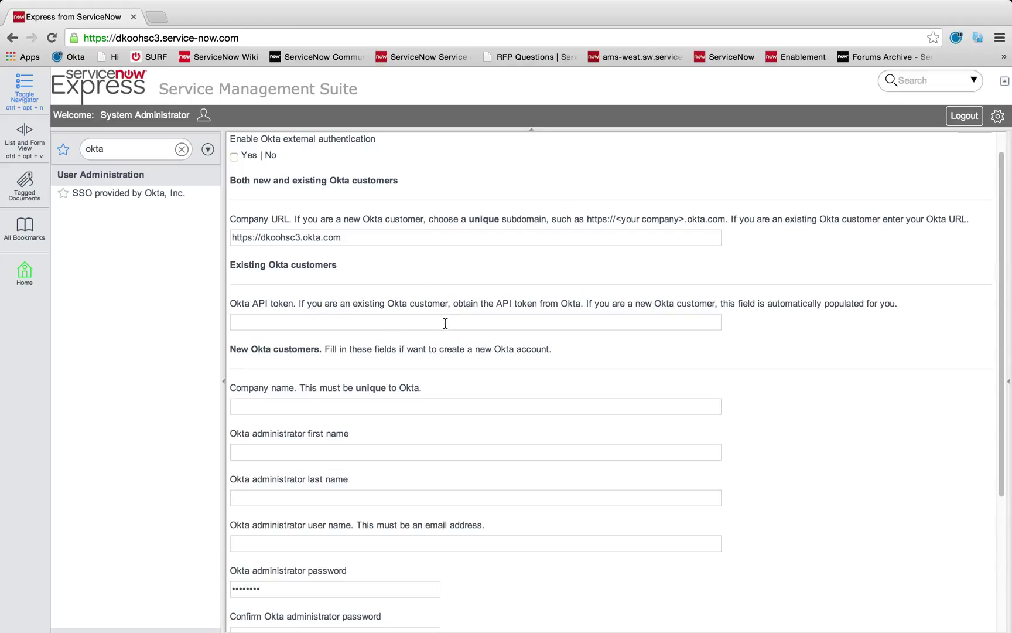
click(445, 323)
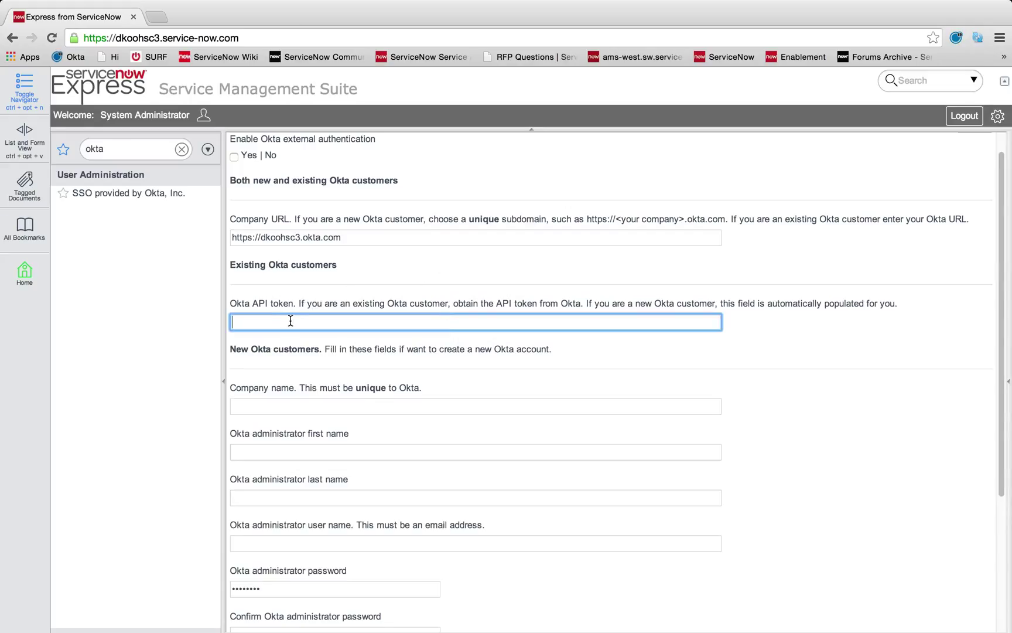
scroll(275, 334, down, 1)
scroll(270, 340, down, 1)
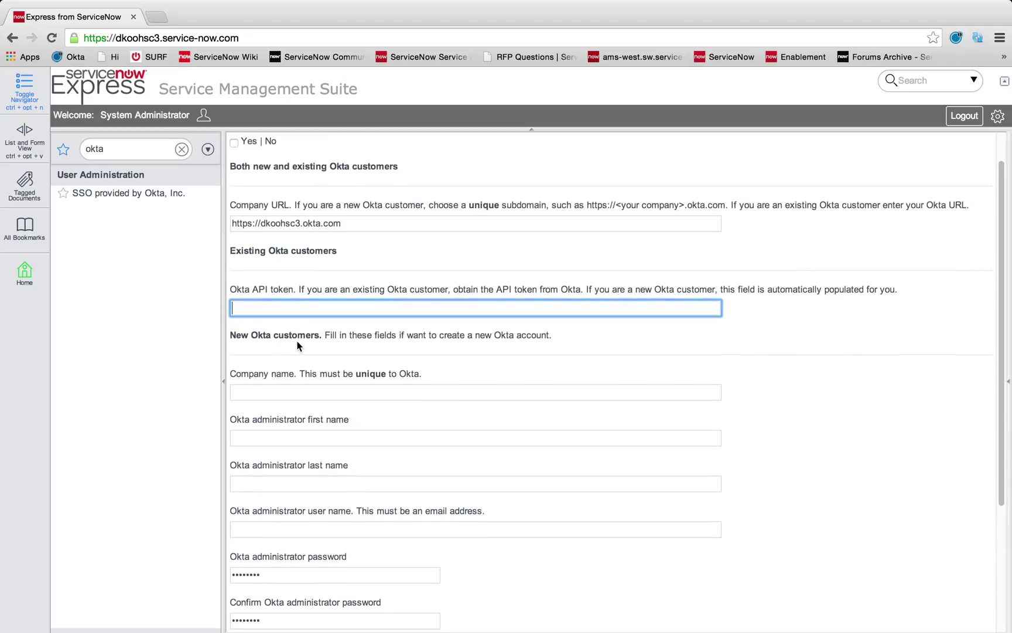
scroll(297, 346, down, 1)
click(303, 387)
scroll(303, 385, down, 4)
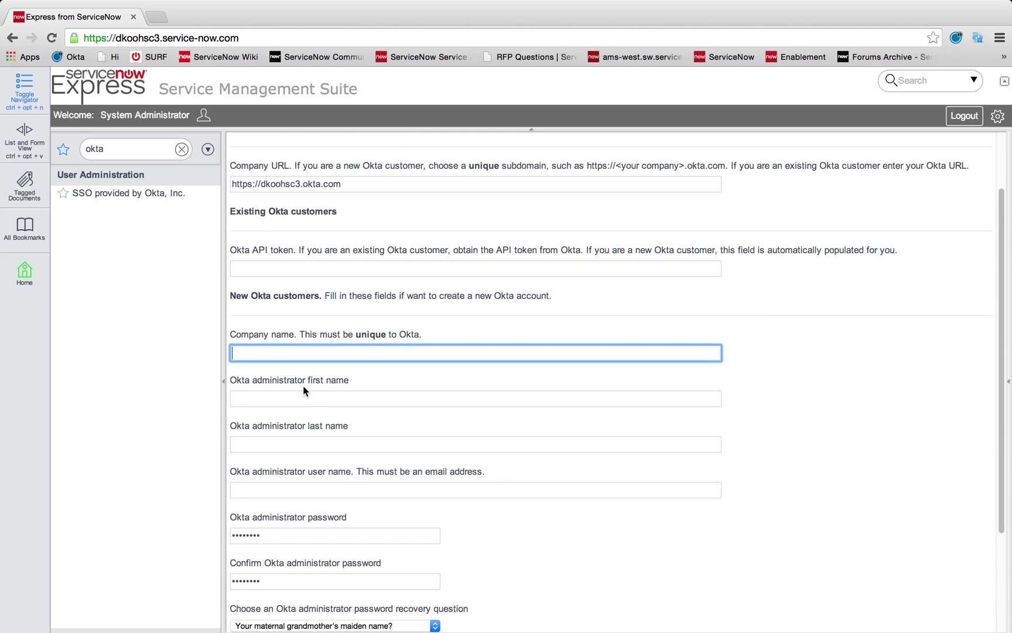
click(304, 392)
scroll(304, 391, down, 5)
click(302, 400)
scroll(302, 400, down, 2)
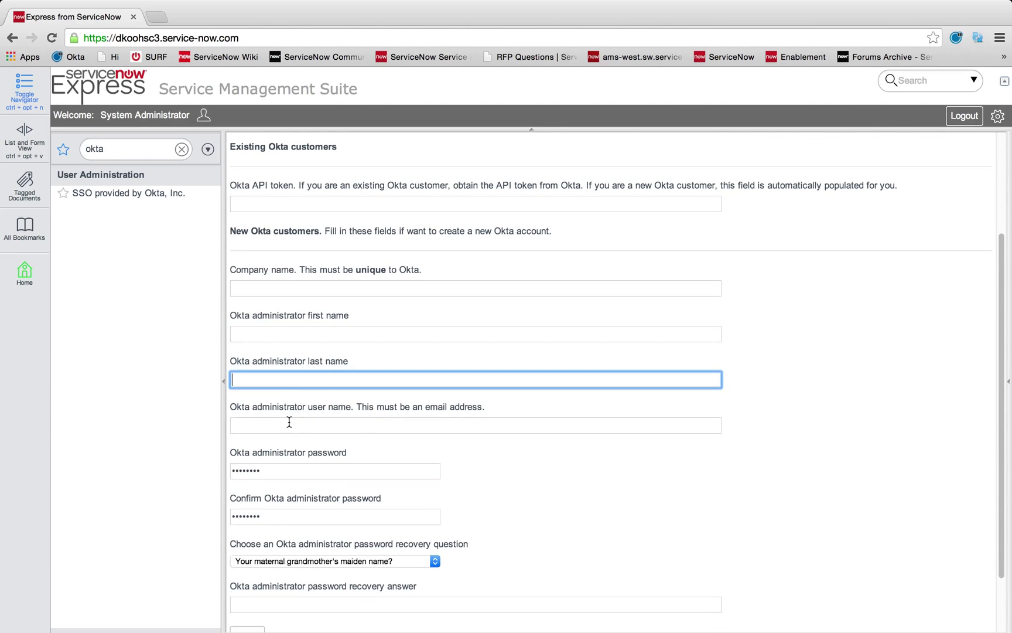
click(289, 422)
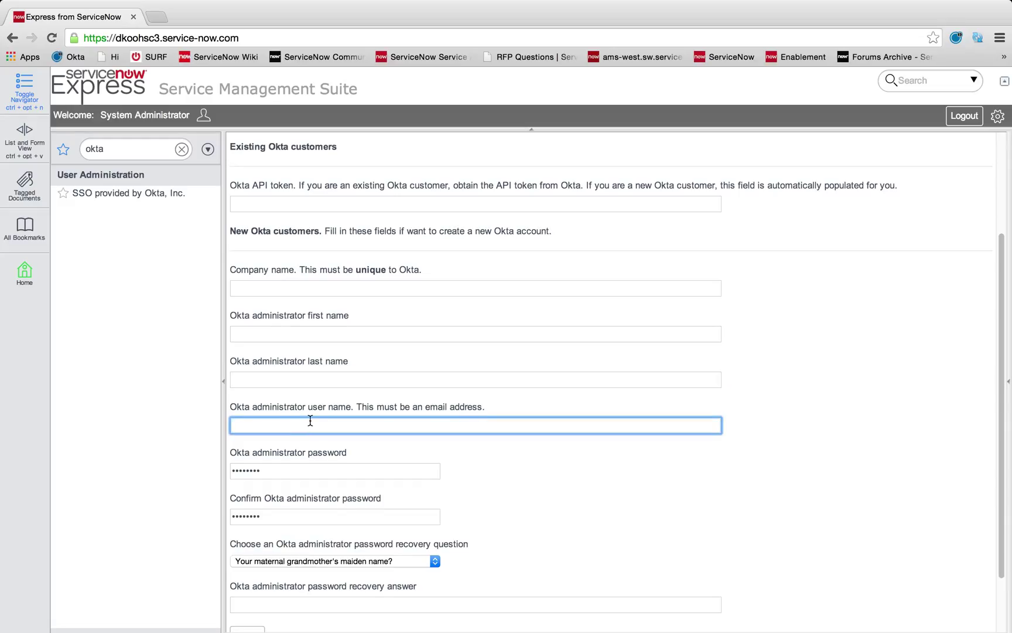
scroll(311, 421, down, 5)
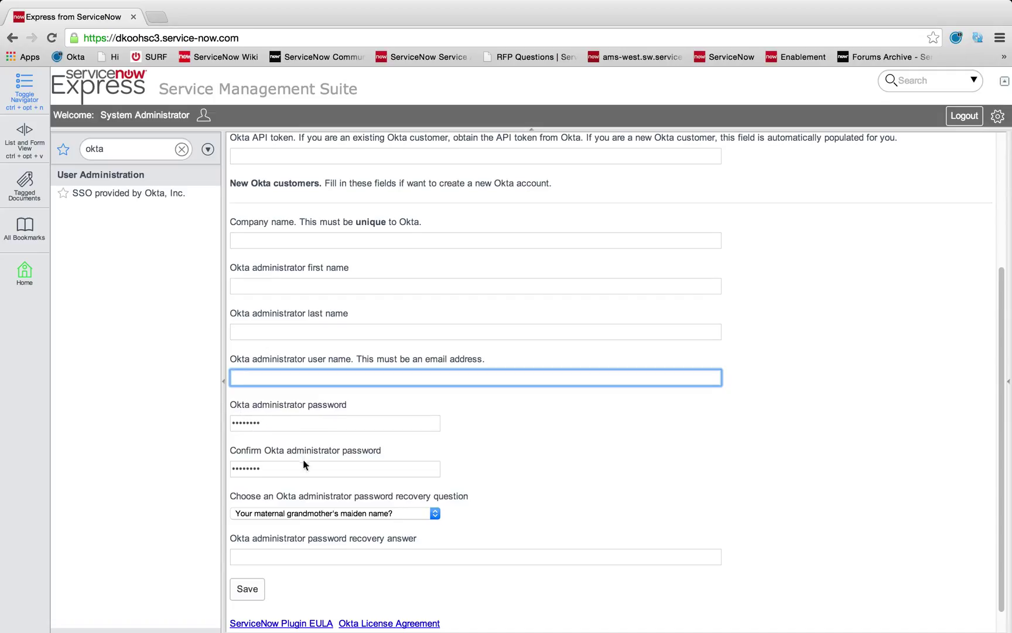
scroll(304, 461, down, 2)
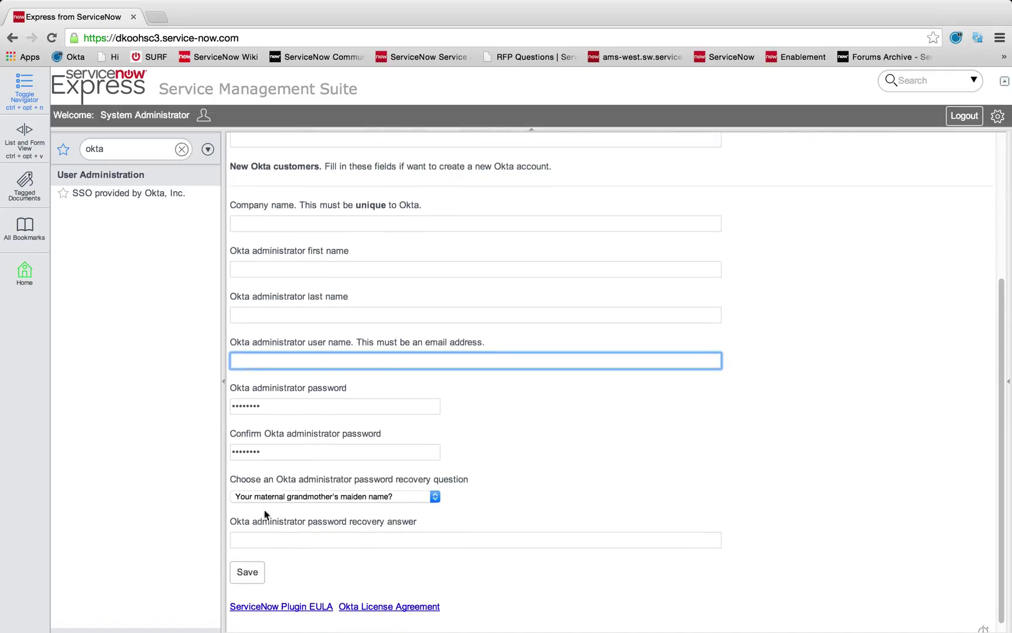
scroll(307, 499, down, 1)
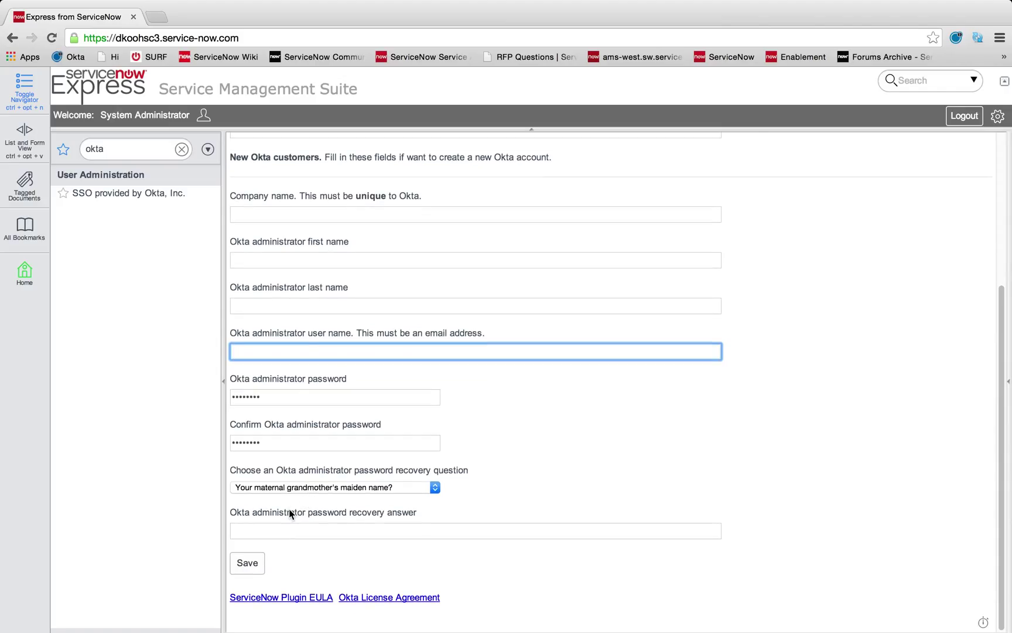
scroll(305, 475, up, 10)
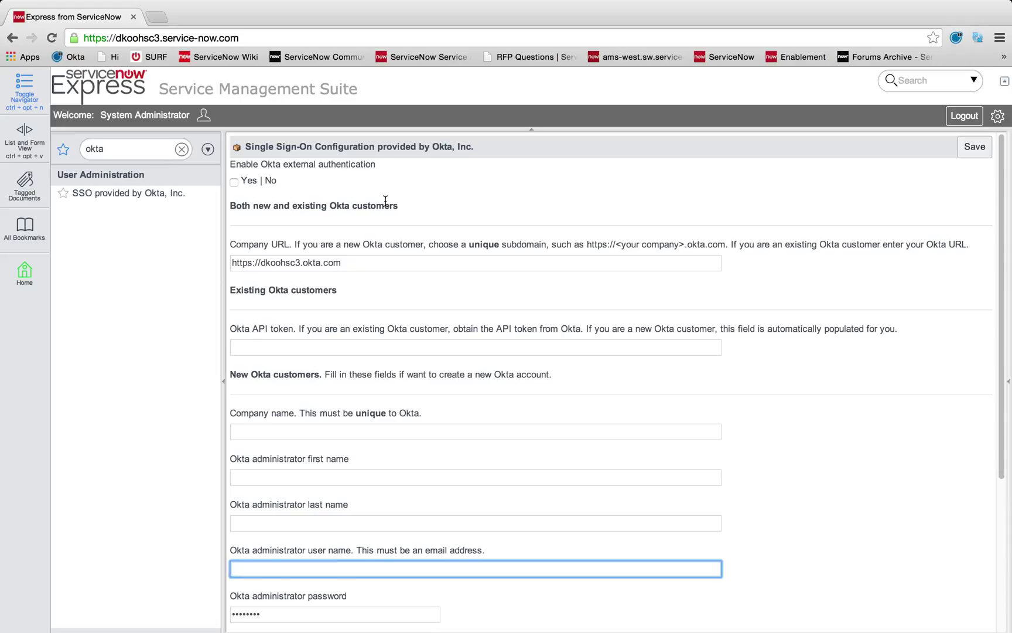
- Load the Okta sign-in page from the address bar's 'dkoo' suggestion
click(189, 36)
text(dkoo)
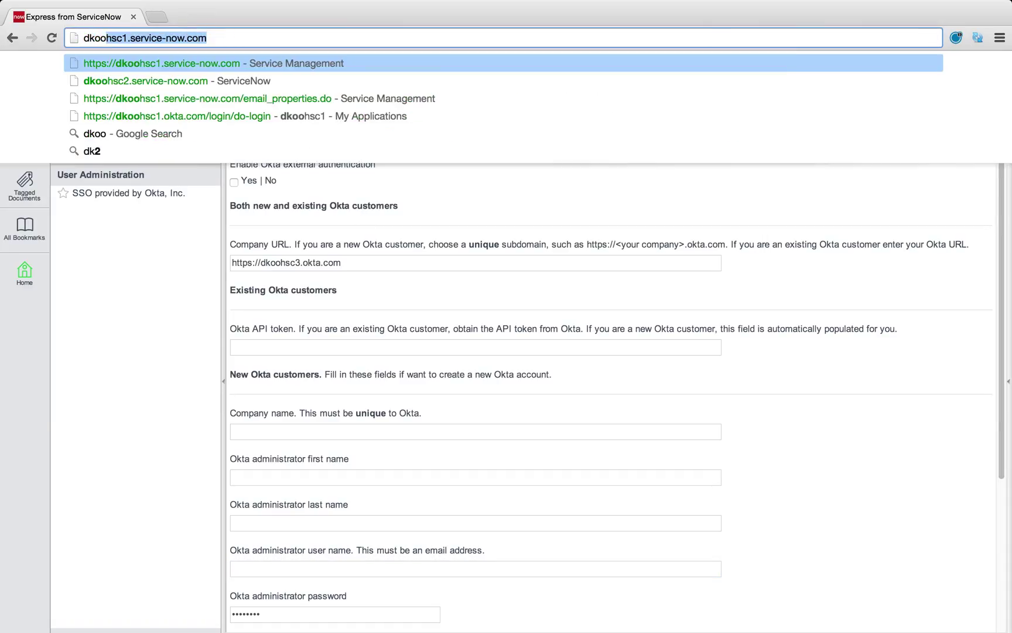
key(Down)
key(Down)
key(Down)
key(Return)
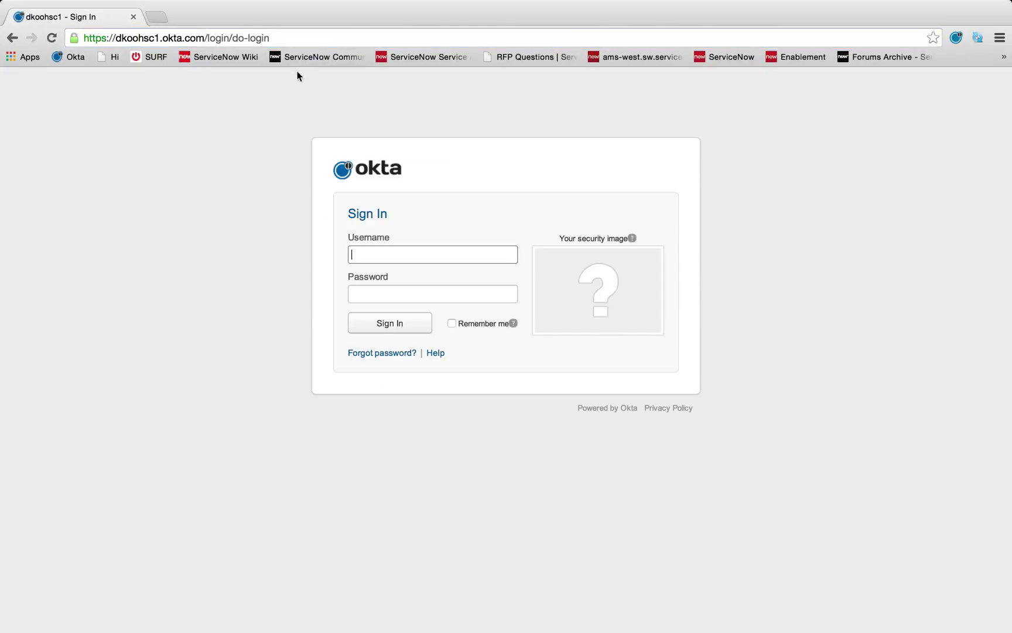
drag(116, 37, 206, 37)
- Sign in to Okta with the administrator's username and password
click(377, 250)
key(Tab)
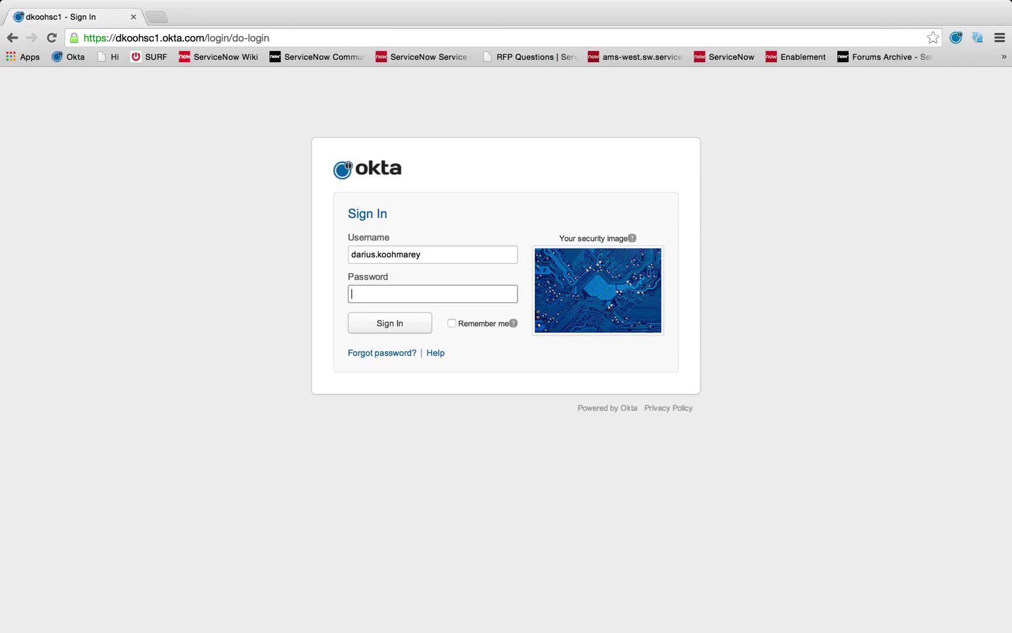
text(••••••••)
key(Return)
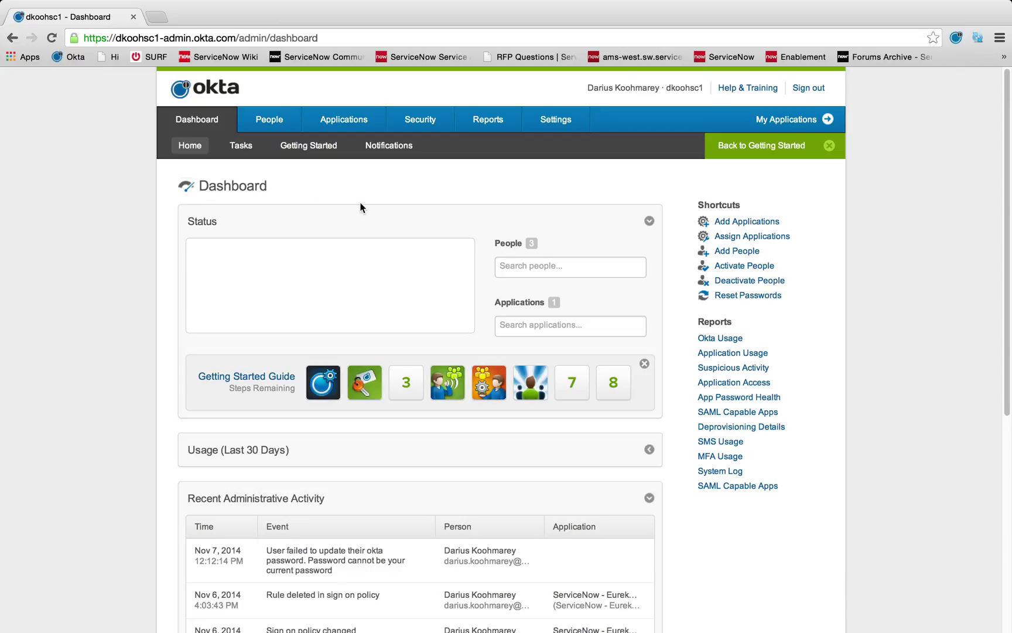
- Go from the dashboard via Getting Started to the Applications list showing ServiceNow - Eureka and later releases
scroll(361, 207, down, 4)
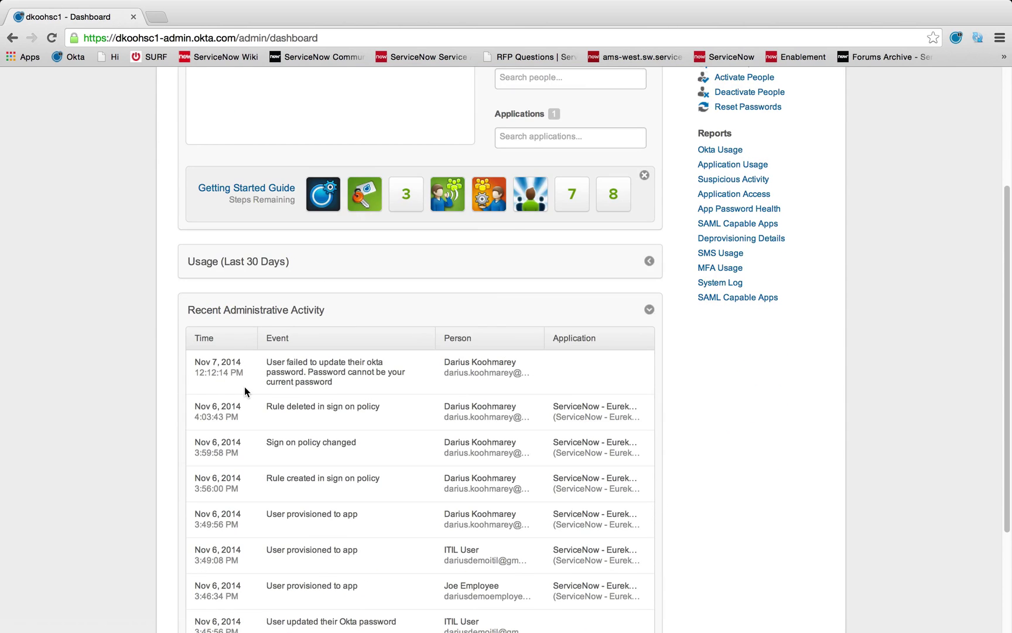
scroll(252, 374, down, 1)
scroll(278, 272, up, 4)
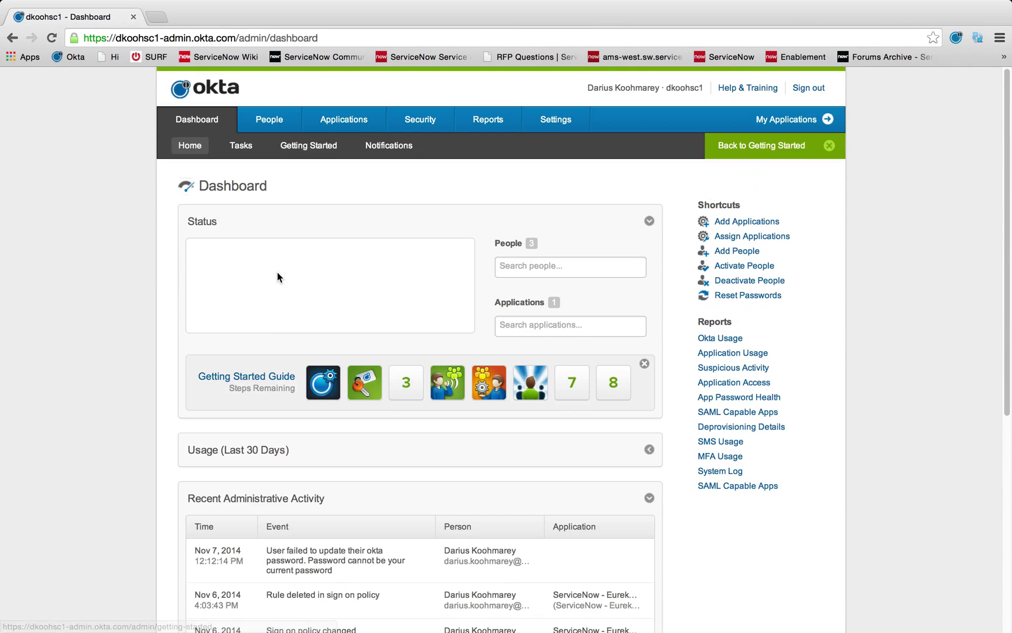
click(302, 151)
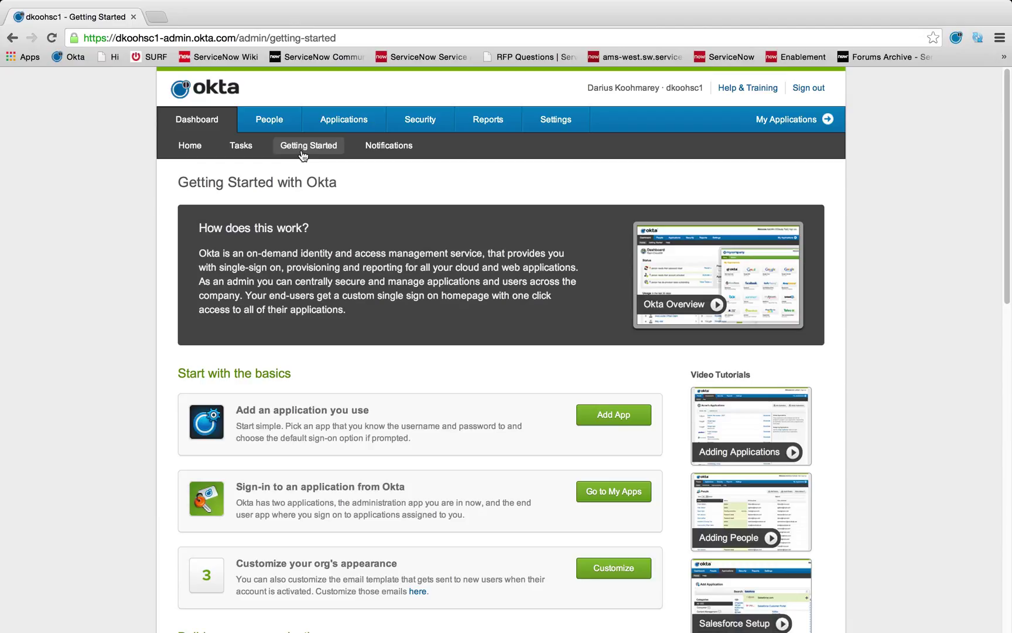
click(342, 120)
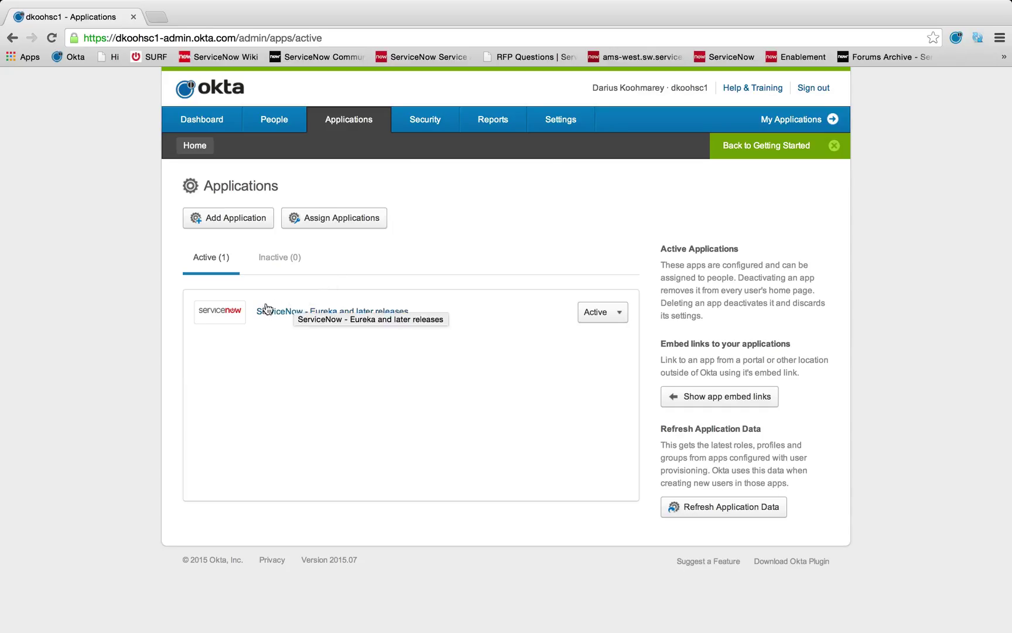
- Select the entire App Embed Link URL on the ServiceNow app's General tab
click(308, 317)
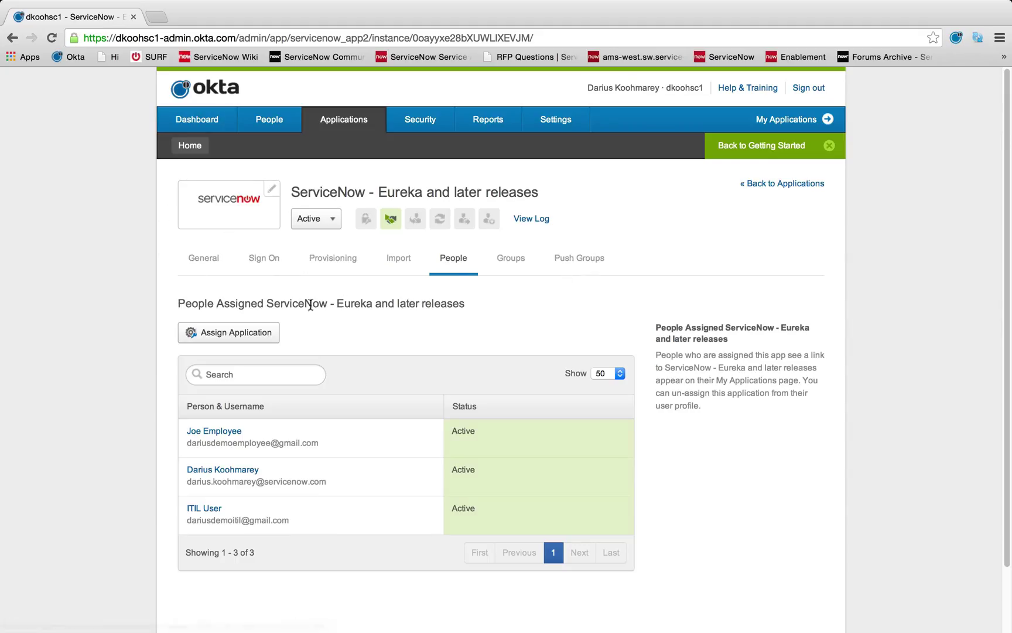
click(207, 265)
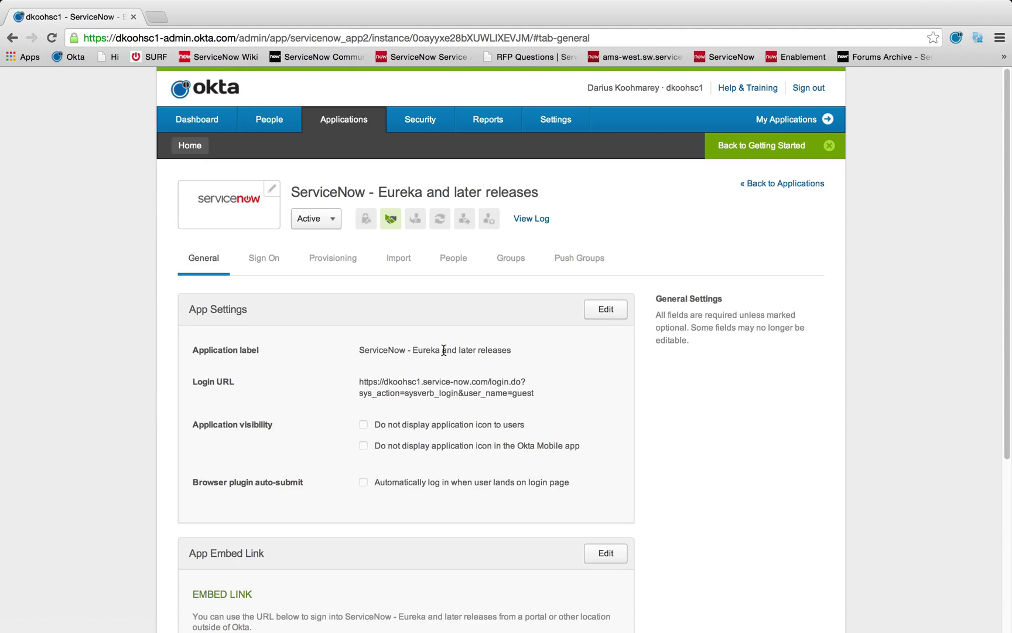
scroll(443, 350, down, 5)
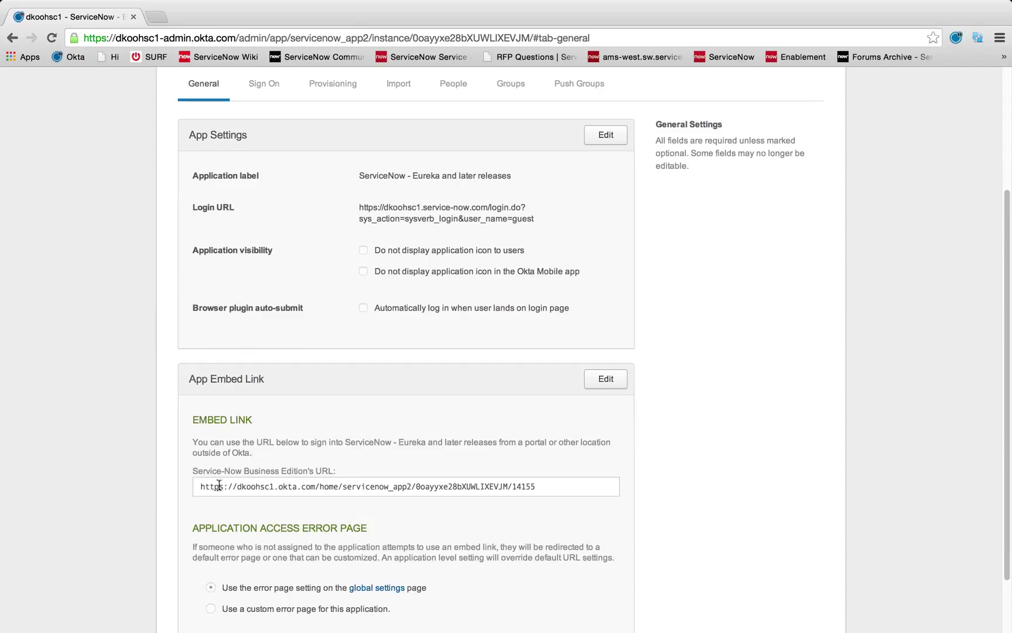
drag(204, 486, 536, 488)
click(543, 492)
drag(553, 484, 184, 488)
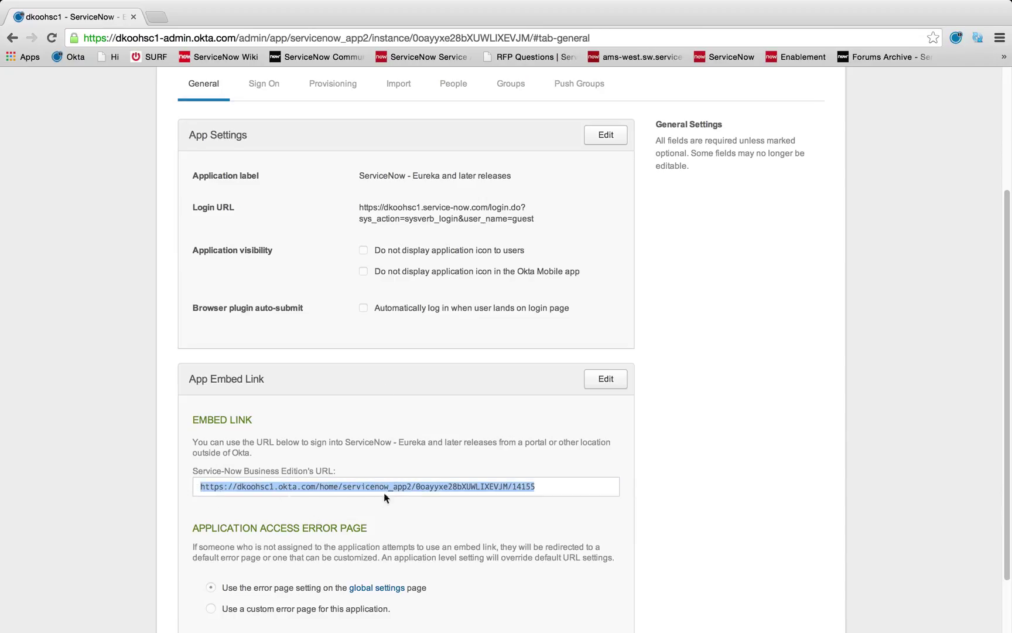
mouse_move(316, 4)
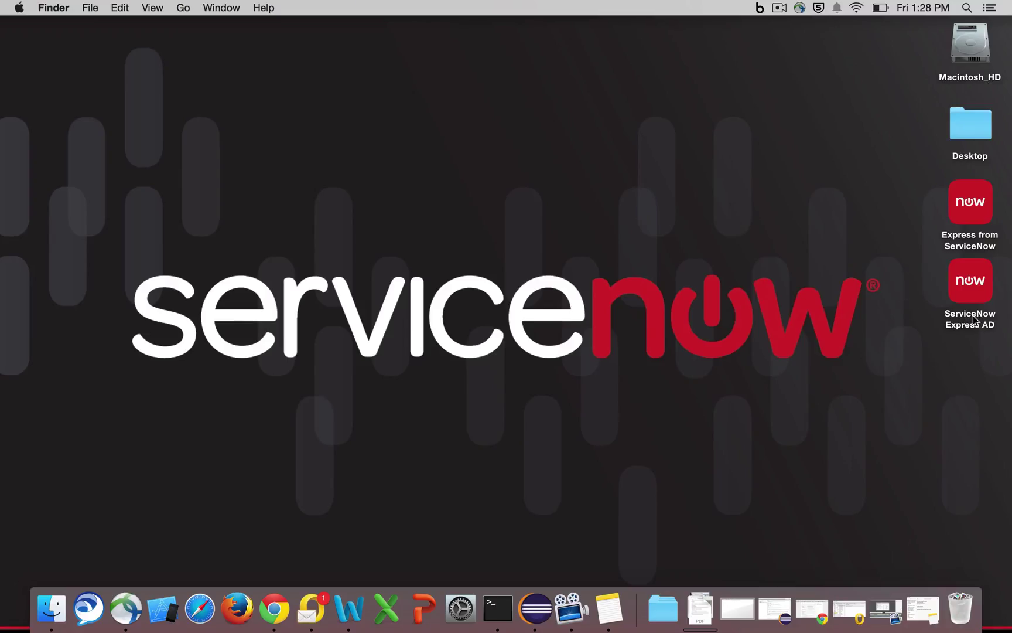
click(971, 327)
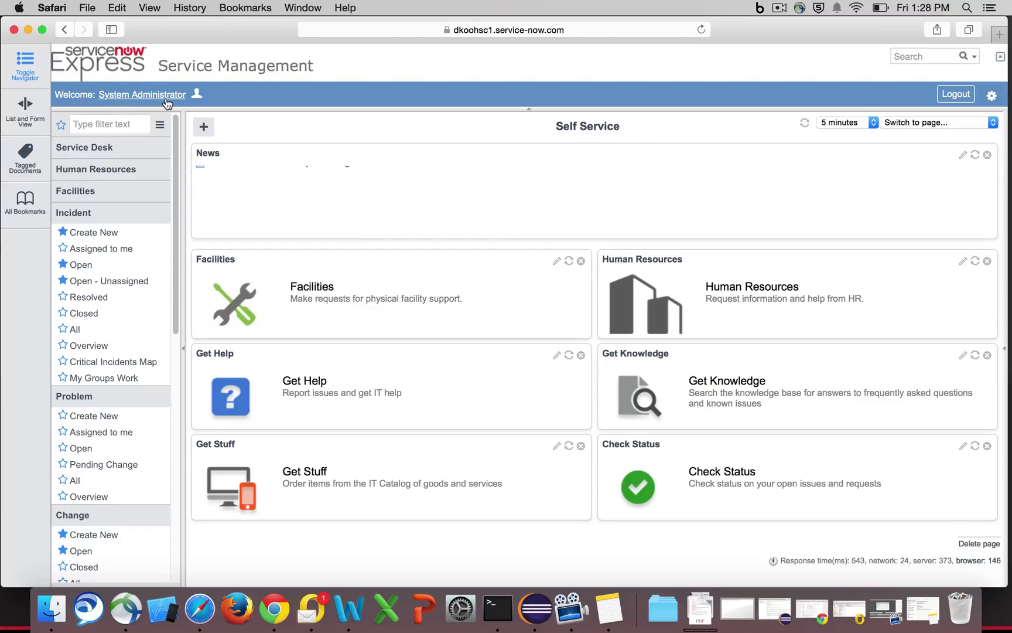
click(27, 33)
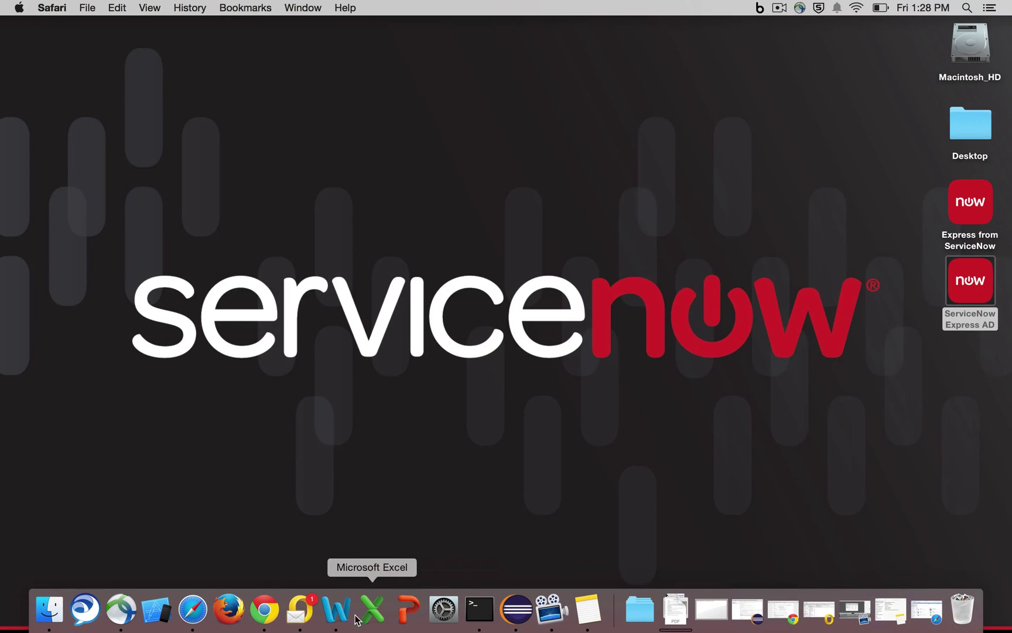
click(264, 609)
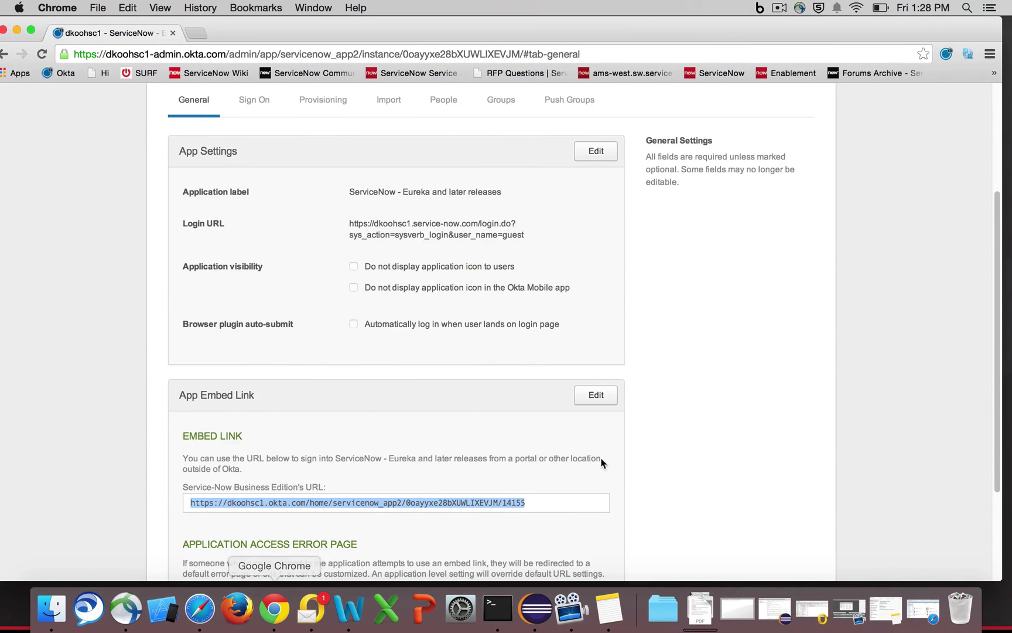
- Show the ServiceNow app's Sign On tab down to the Default sign on rule policy
click(693, 432)
scroll(693, 432, down, 5)
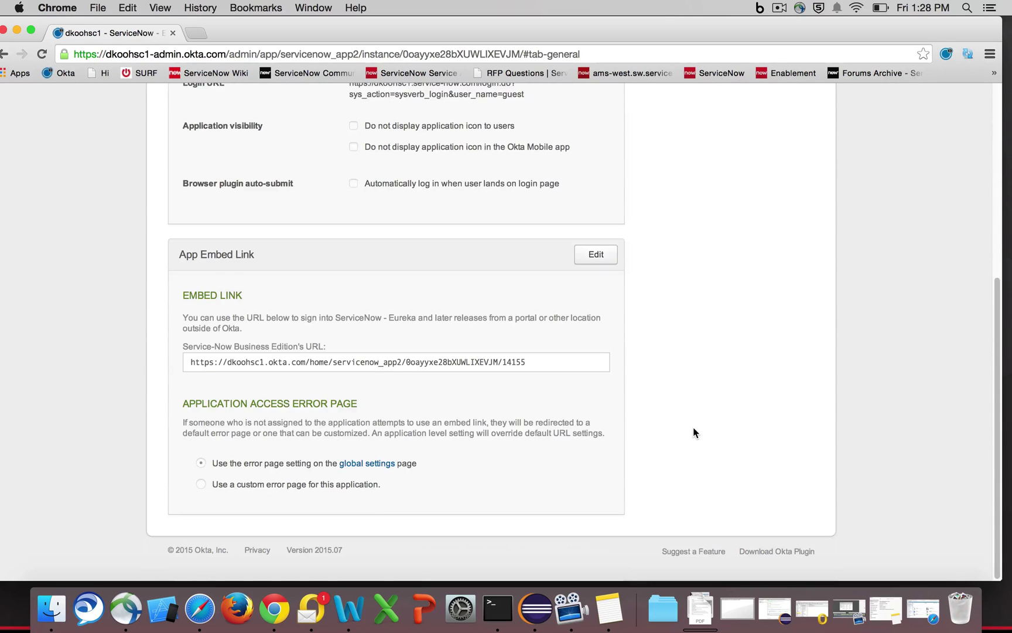
scroll(693, 428, up, 10)
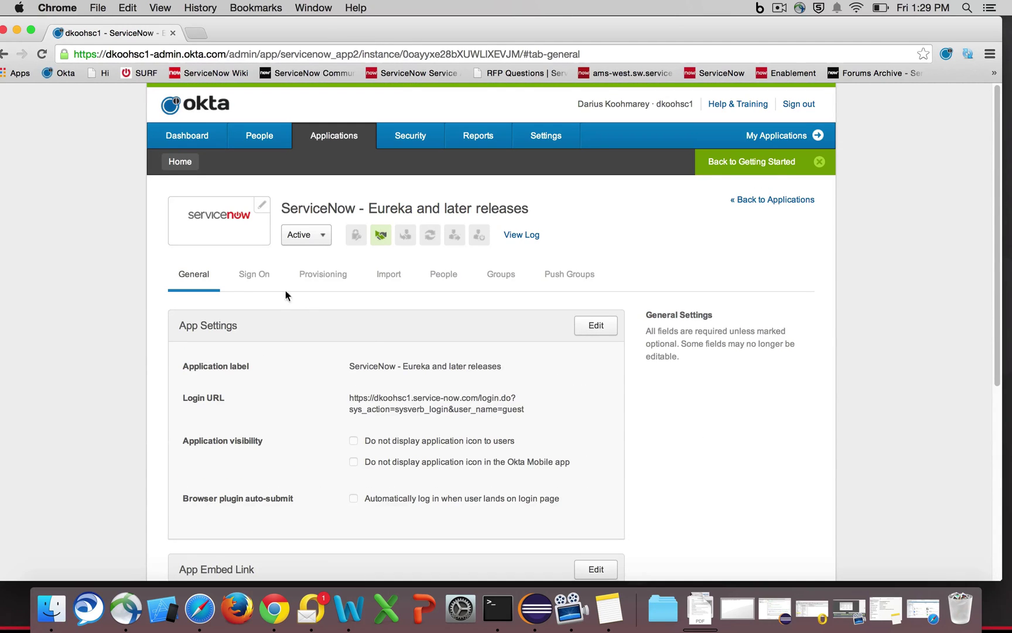
click(254, 275)
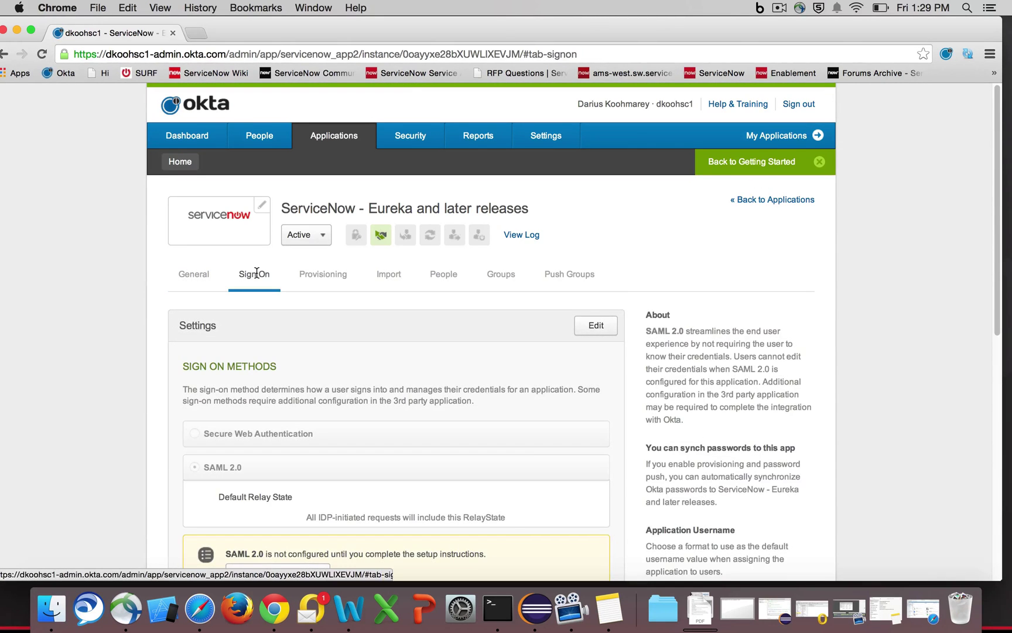
scroll(457, 292, down, 5)
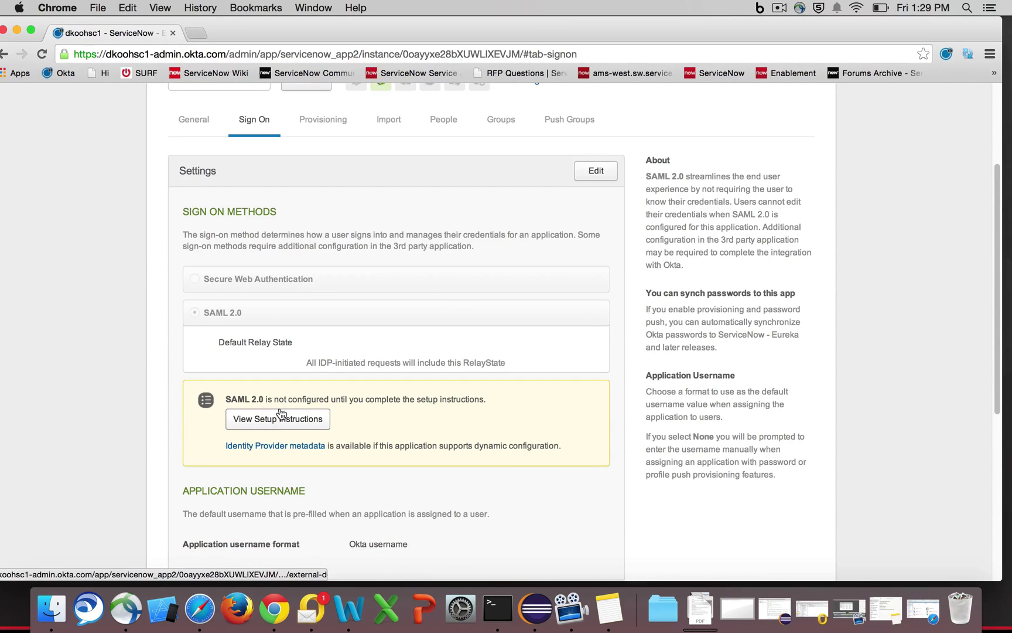
scroll(304, 351, down, 3)
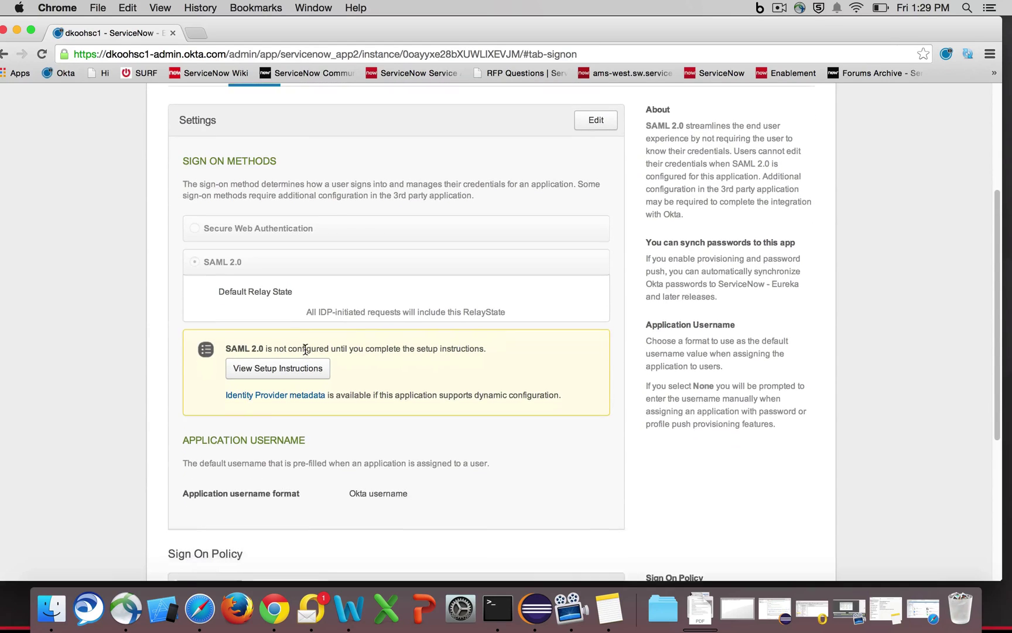
scroll(304, 349, down, 8)
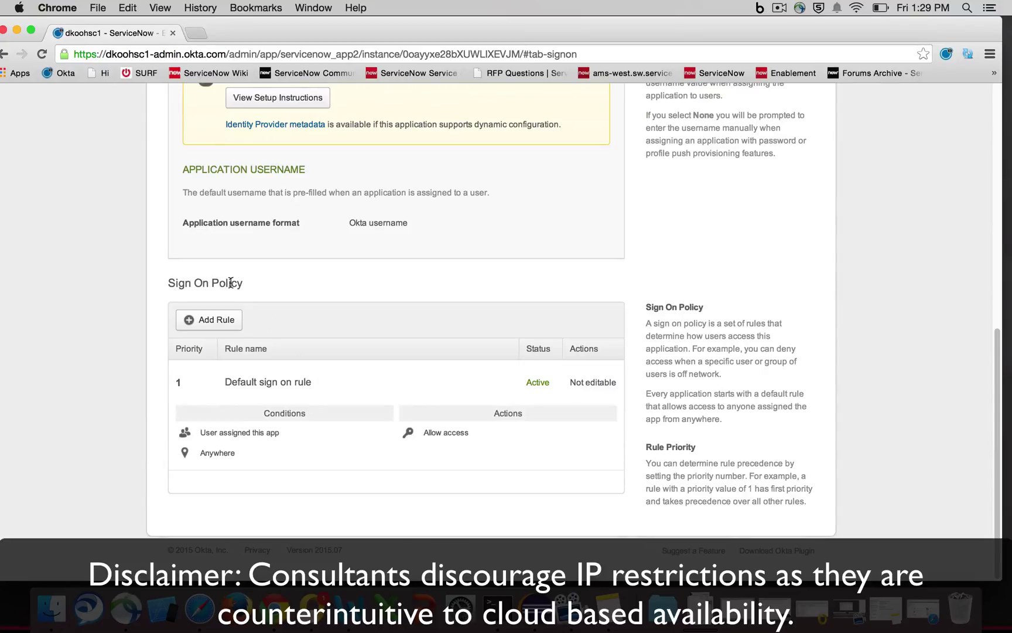
- Add a new sign-on rule applying to users off network, outside gateway IP 50.59.164.109
click(215, 323)
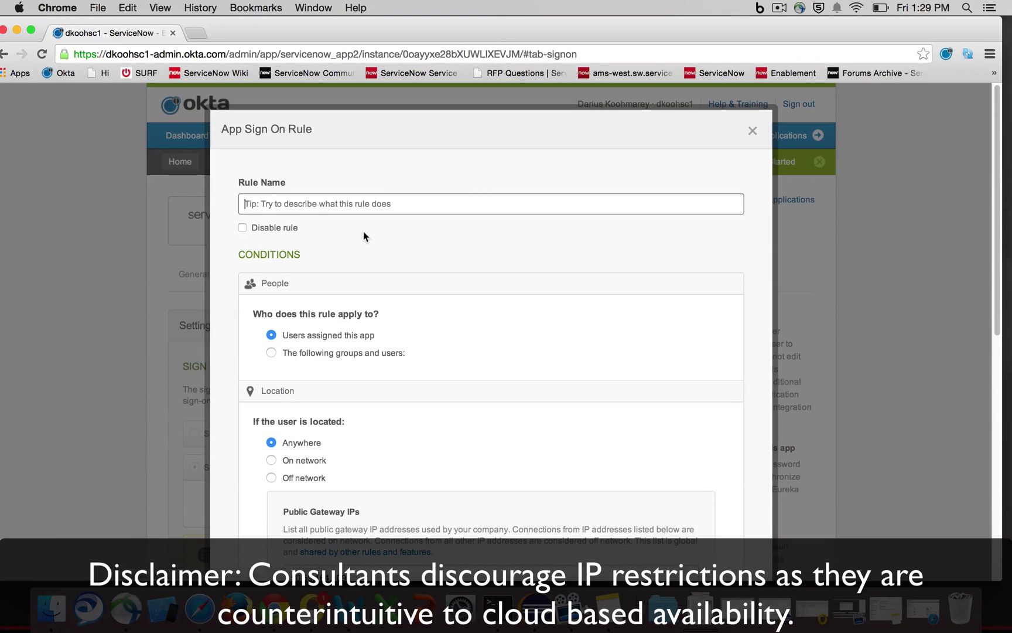
scroll(382, 297, down, 3)
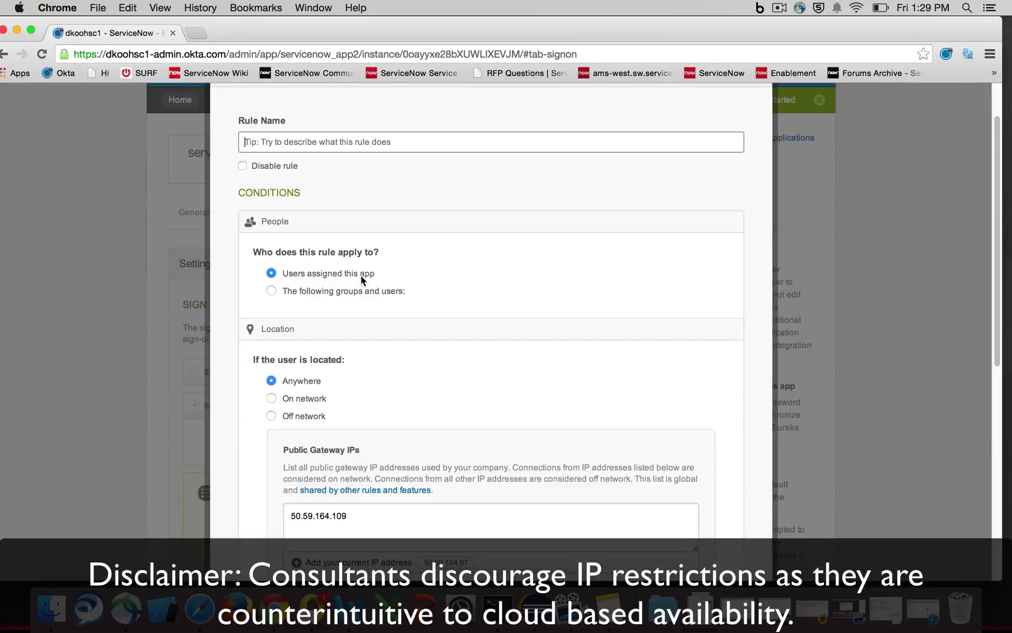
scroll(361, 272, down, 3)
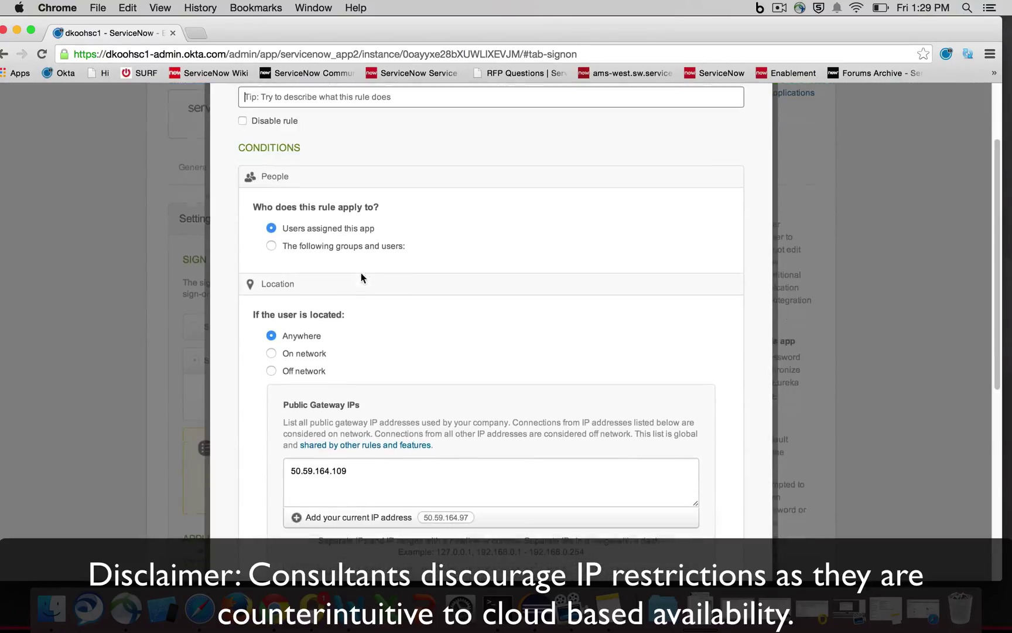
drag(238, 147, 298, 147)
scroll(319, 265, down, 5)
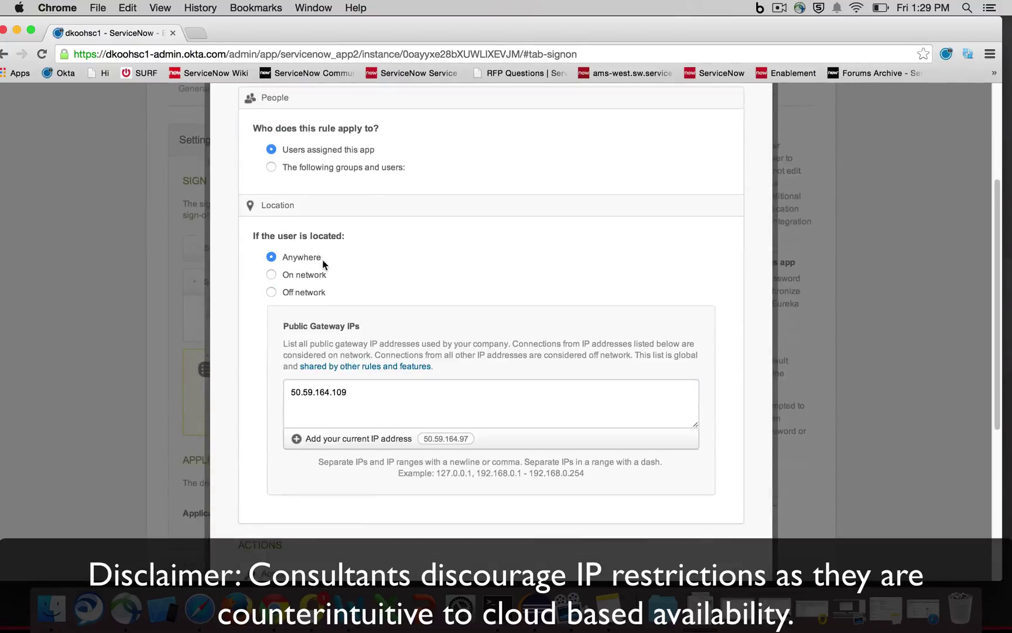
click(300, 294)
scroll(300, 296, down, 3)
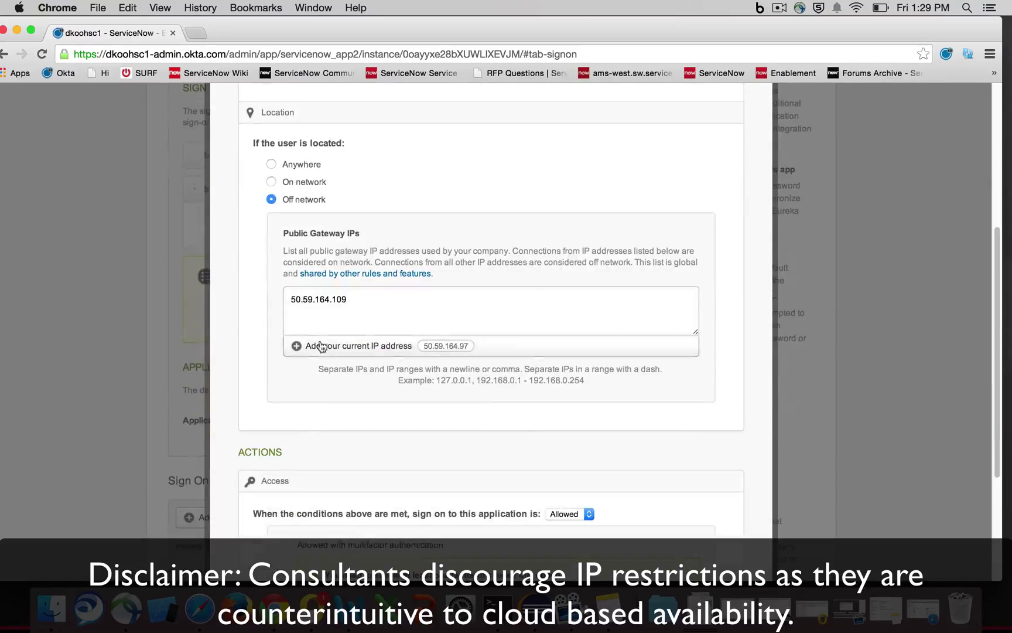
drag(357, 299, 287, 299)
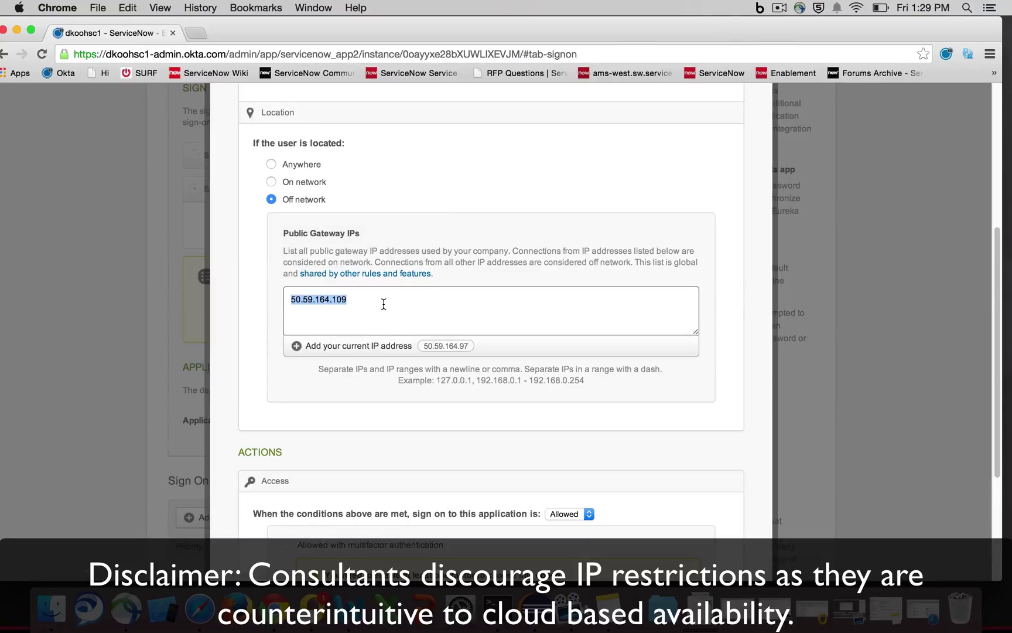
click(434, 308)
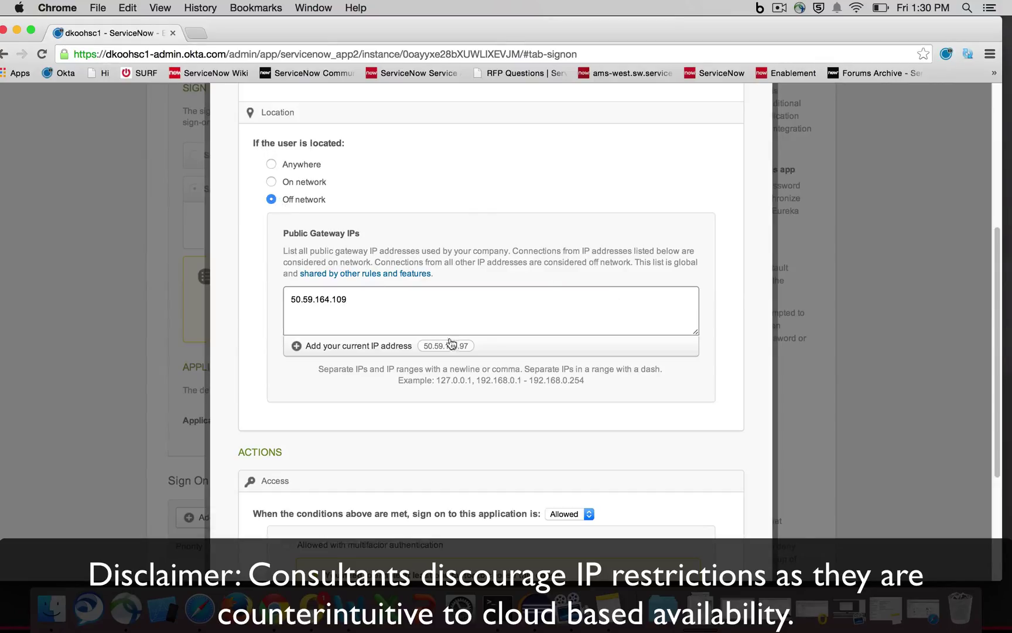
- Set the rule's access for matching sign-ons to Denied
scroll(469, 344, down, 2)
scroll(469, 344, down, 5)
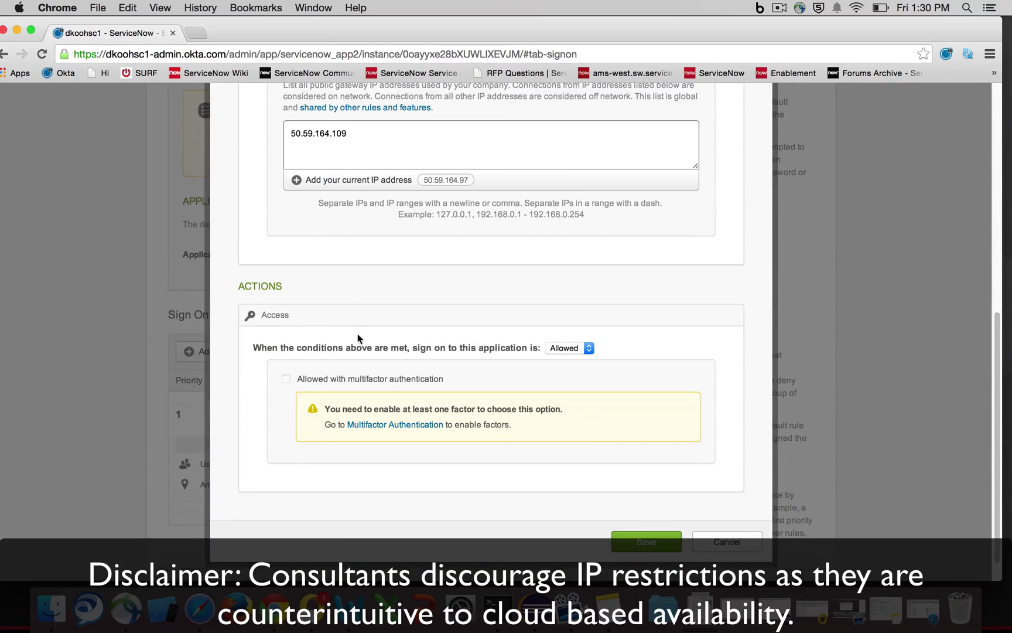
click(576, 347)
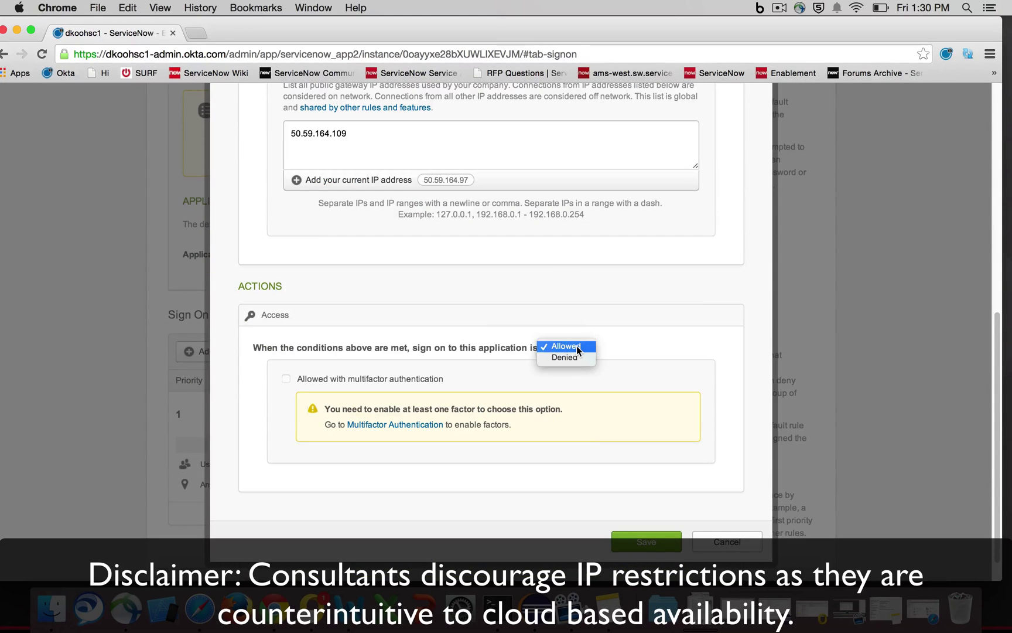
click(573, 357)
scroll(639, 351, up, 10)
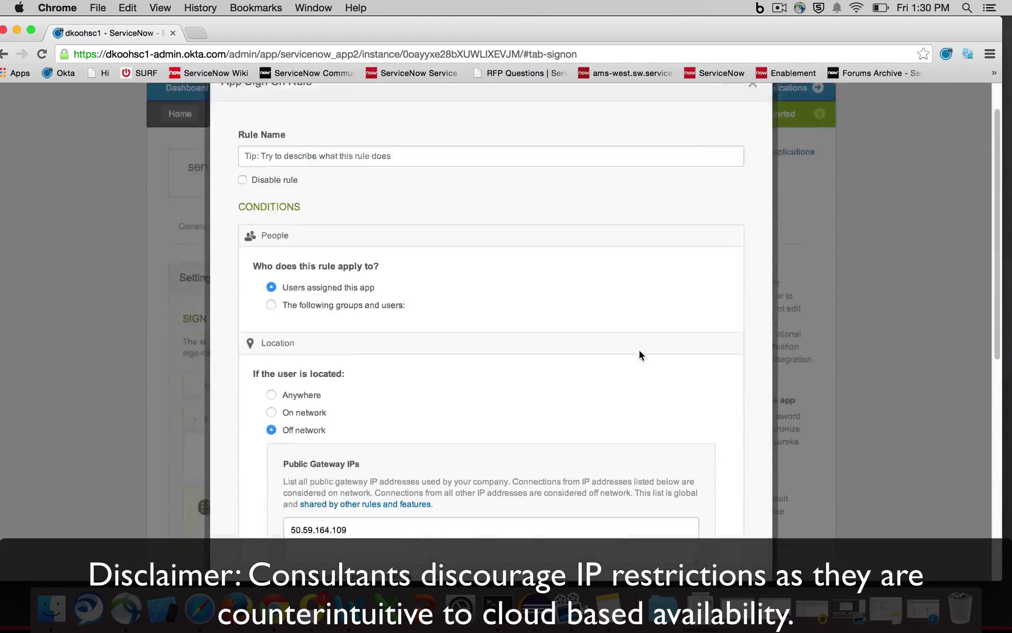
scroll(340, 316, down, 1)
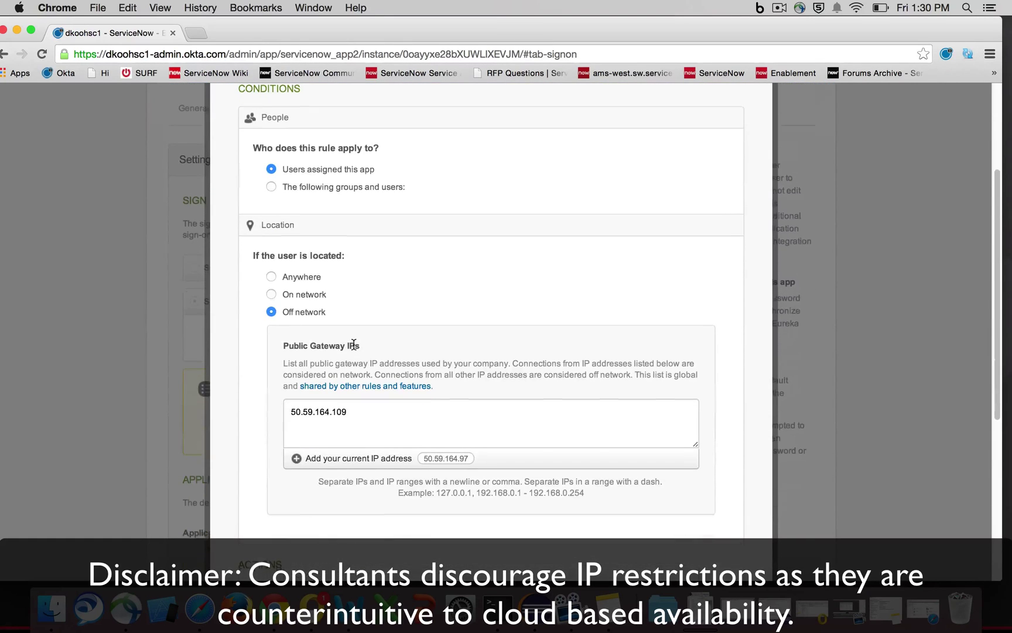
scroll(313, 304, down, 5)
scroll(323, 296, down, 2)
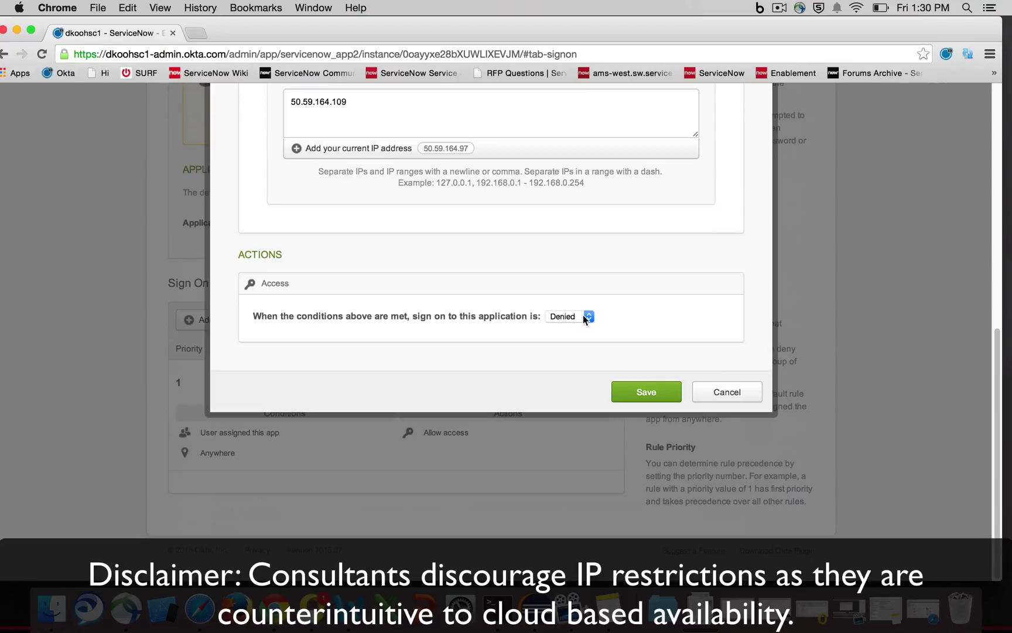
click(652, 391)
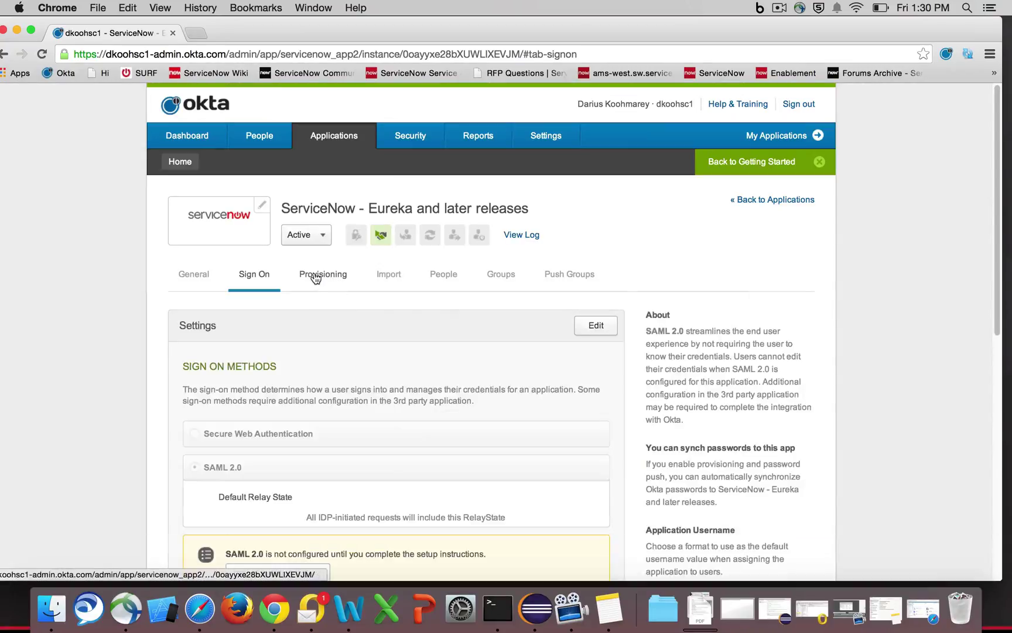
click(313, 273)
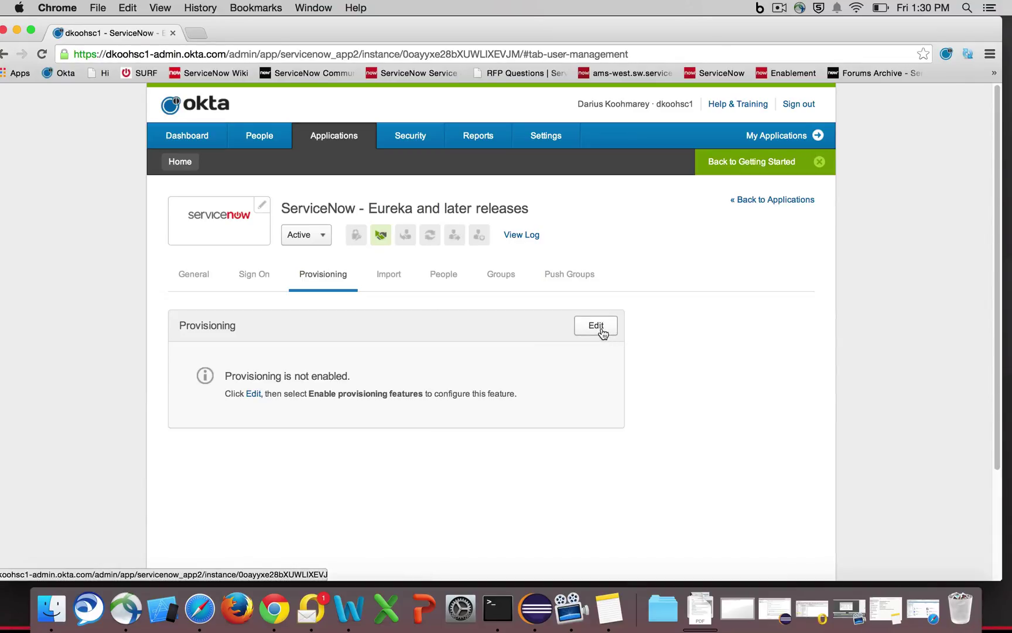
scroll(371, 312, down, 5)
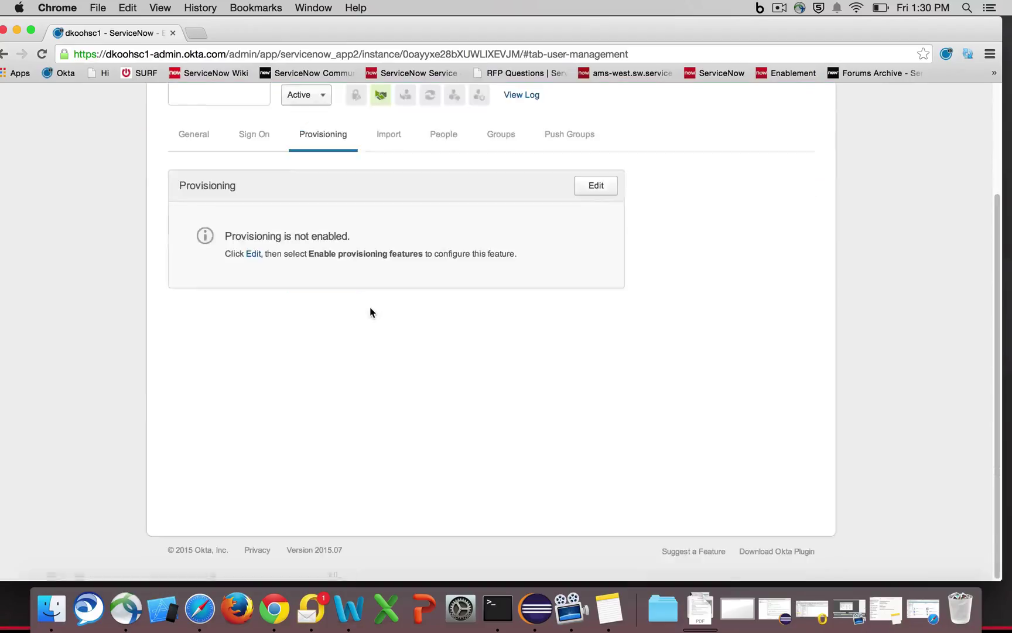
scroll(546, 285, up, 5)
click(595, 326)
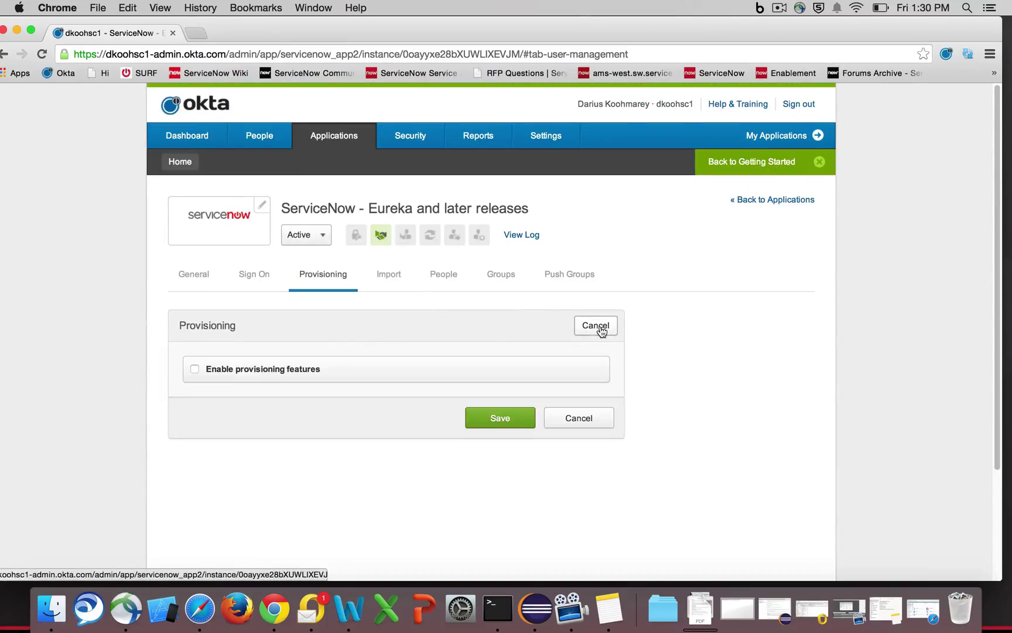
click(221, 371)
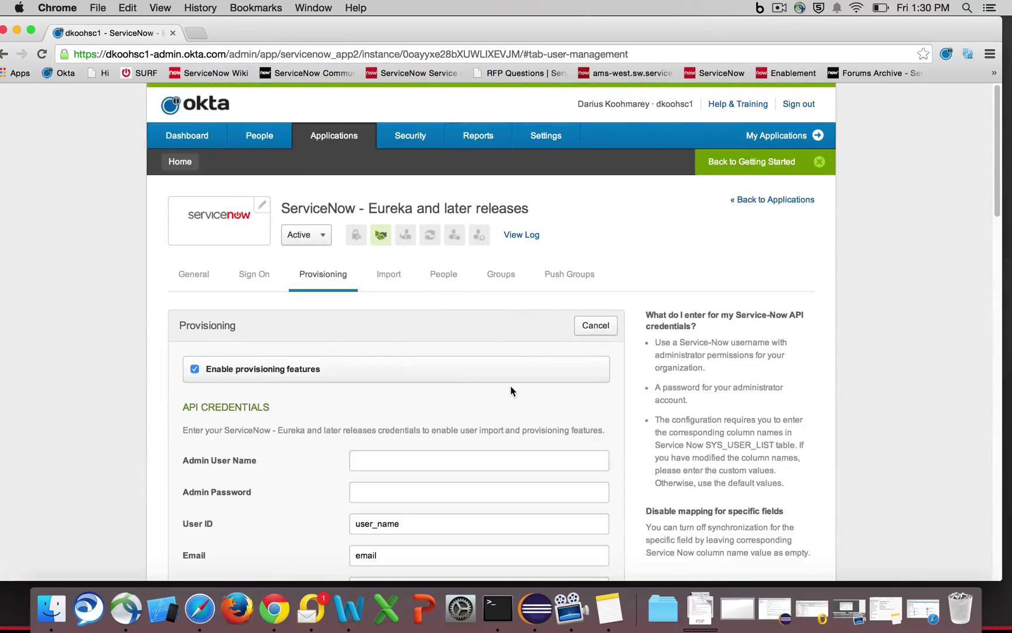
scroll(510, 385, down, 5)
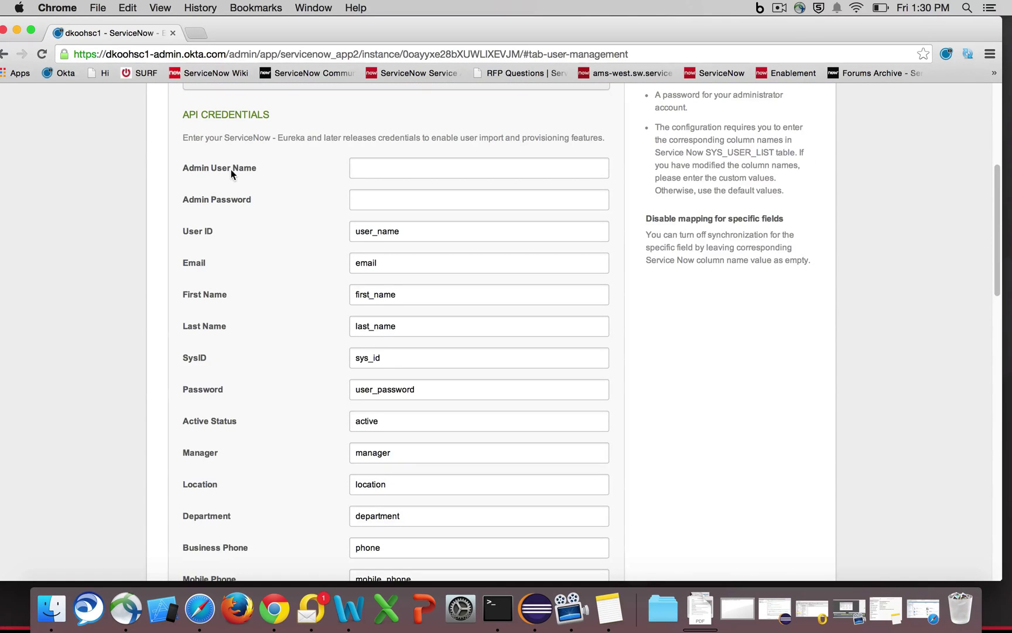
scroll(211, 233, down, 3)
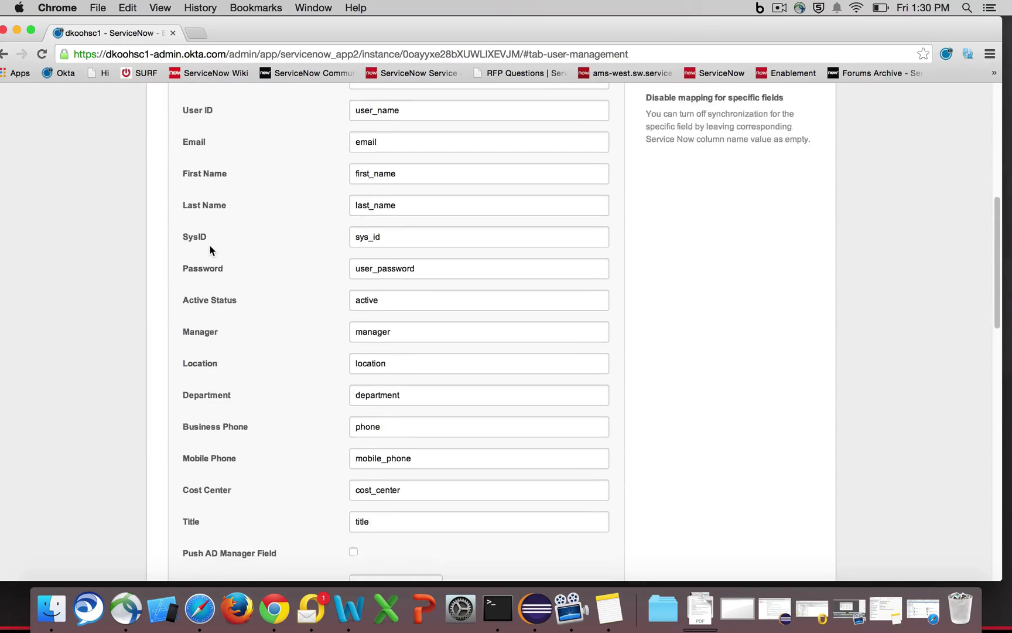
scroll(210, 250, up, 4)
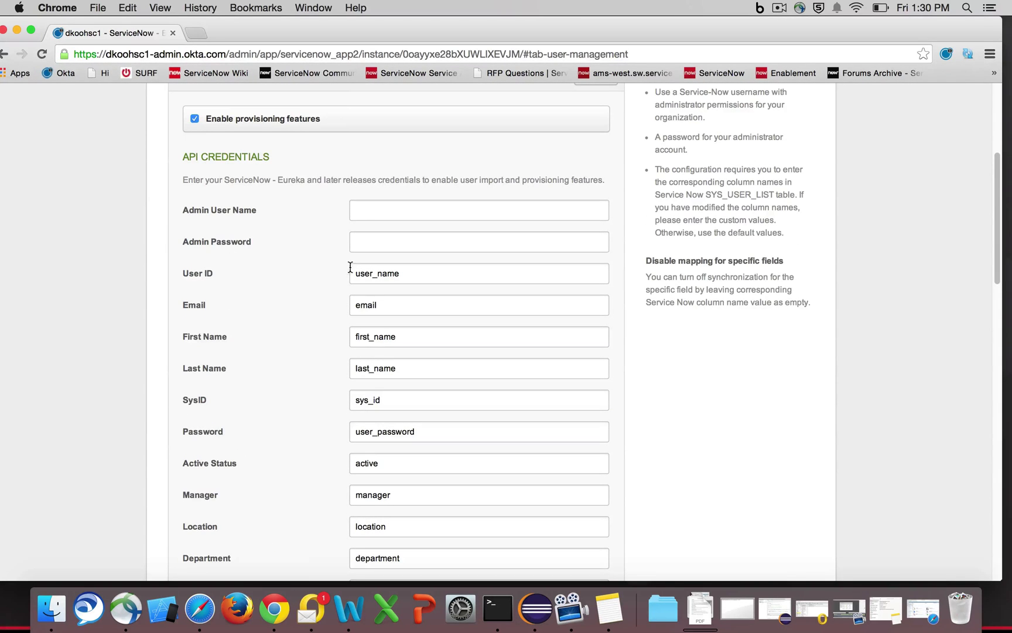
drag(352, 272, 409, 272)
scroll(397, 290, down, 1)
scroll(396, 291, down, 2)
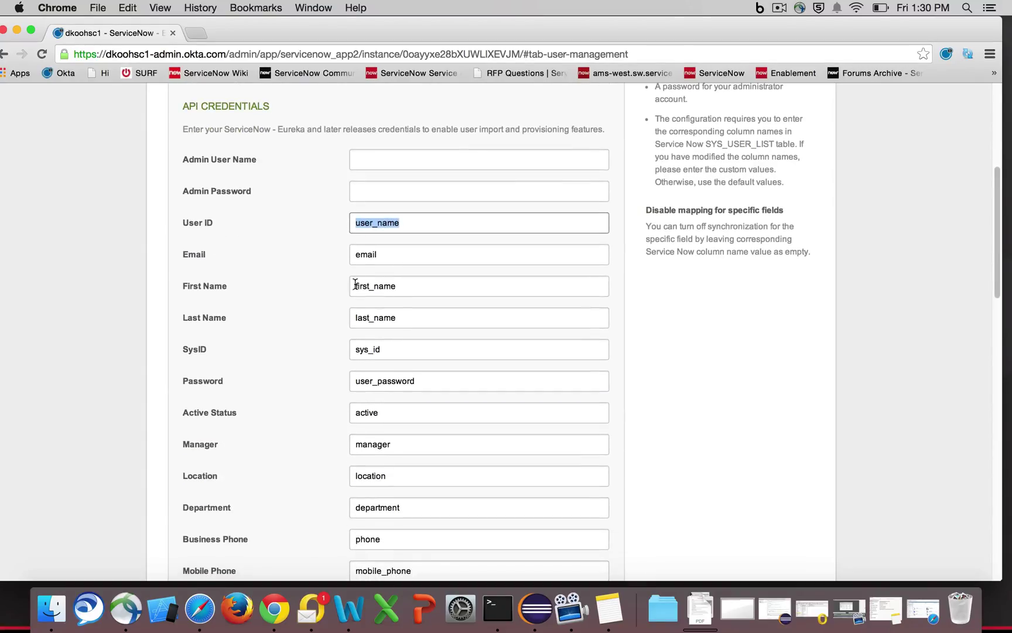
drag(355, 284, 400, 287)
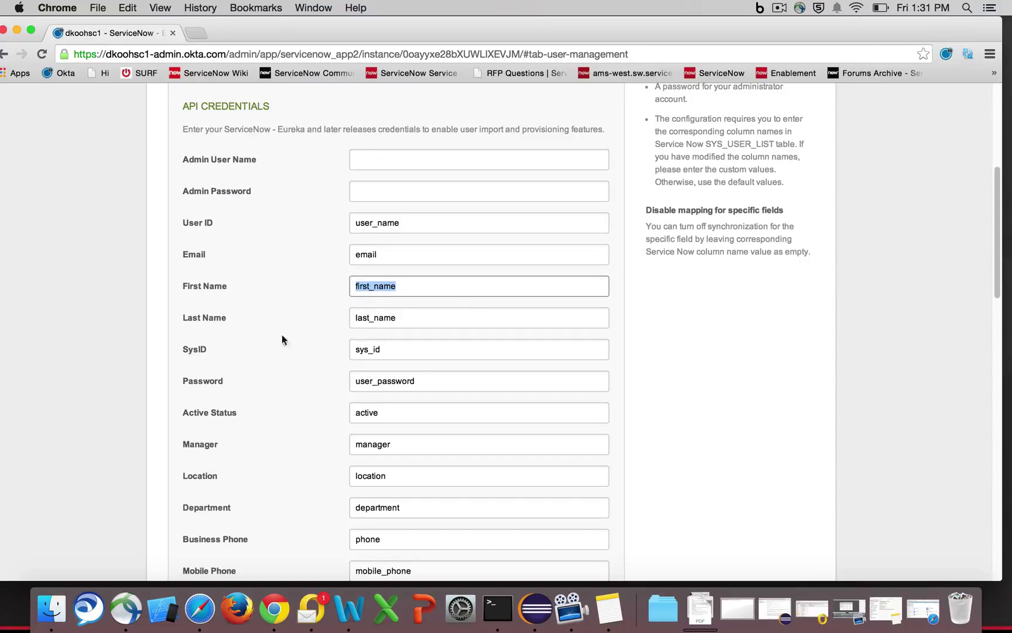
click(190, 290)
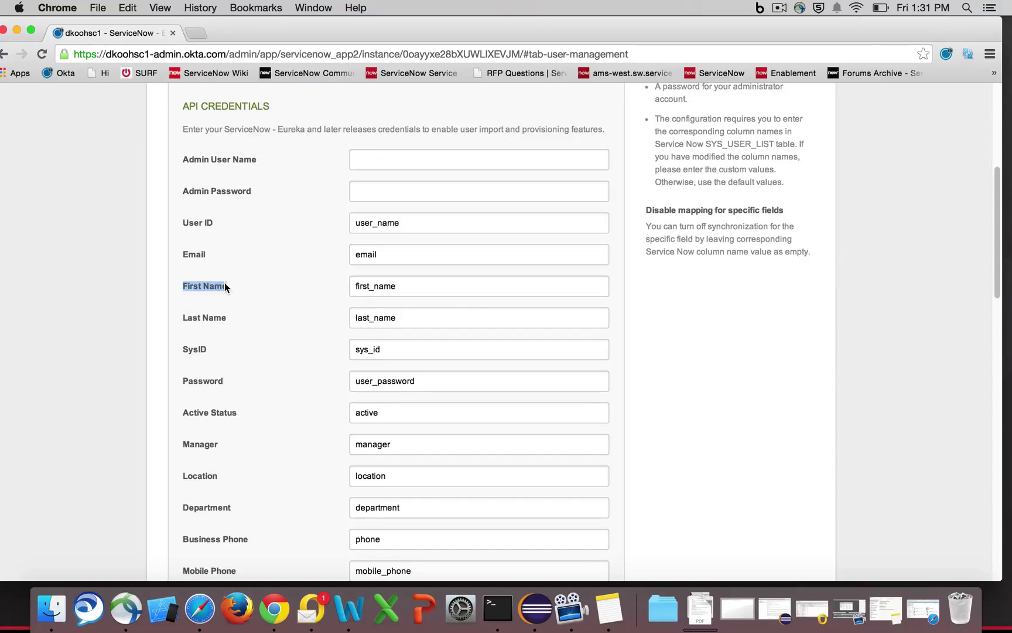
drag(355, 286, 400, 288)
click(374, 287)
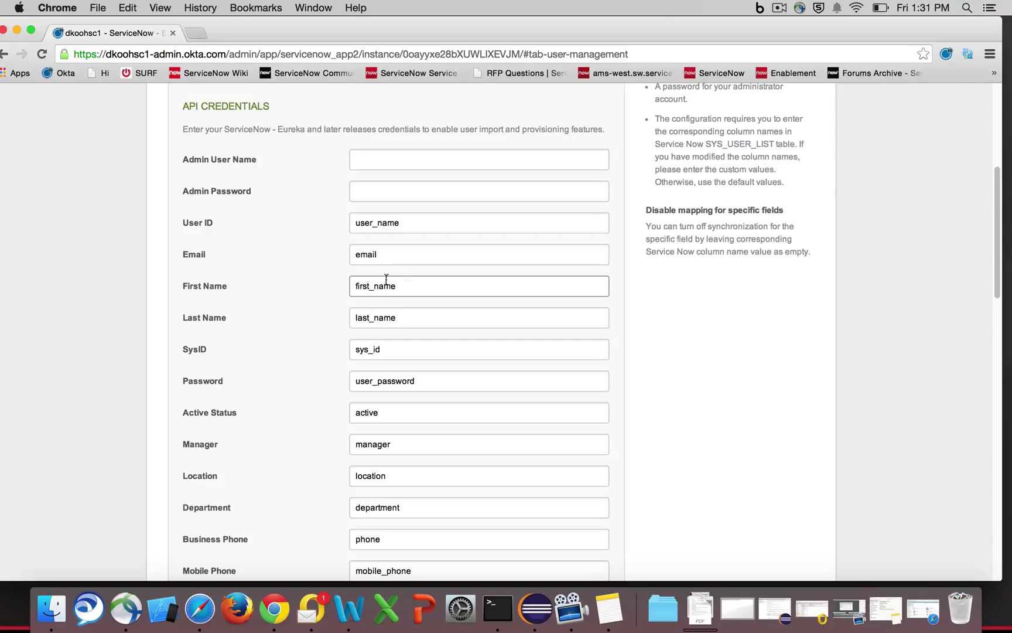
click(358, 256)
drag(359, 257, 383, 257)
scroll(387, 185, down, 5)
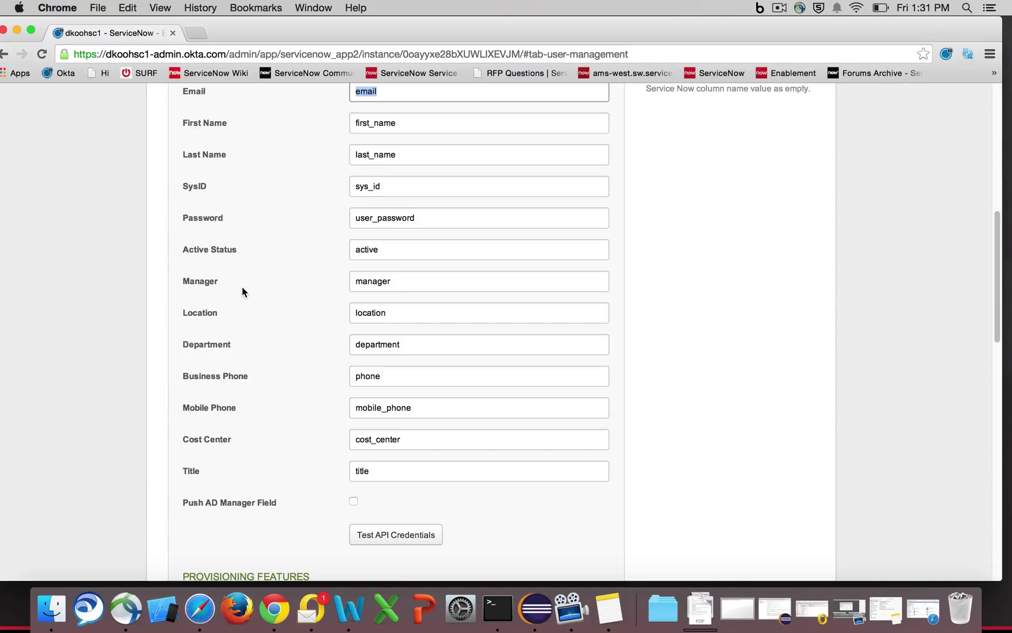
- Review the User Import, Create Users and Update User Attributes provisioning features
scroll(446, 275, down, 5)
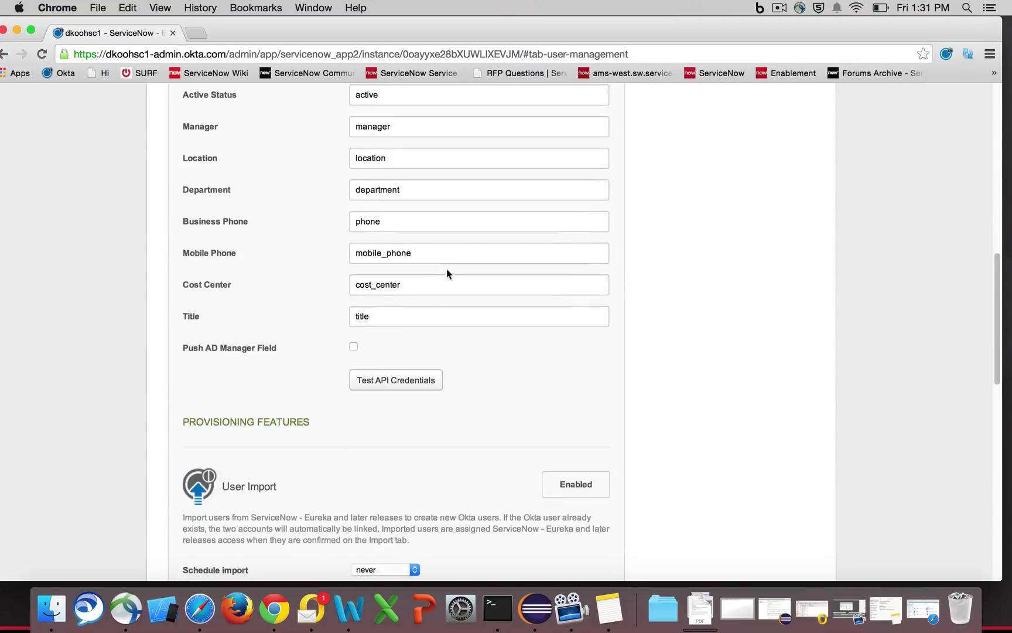
scroll(440, 288, down, 7)
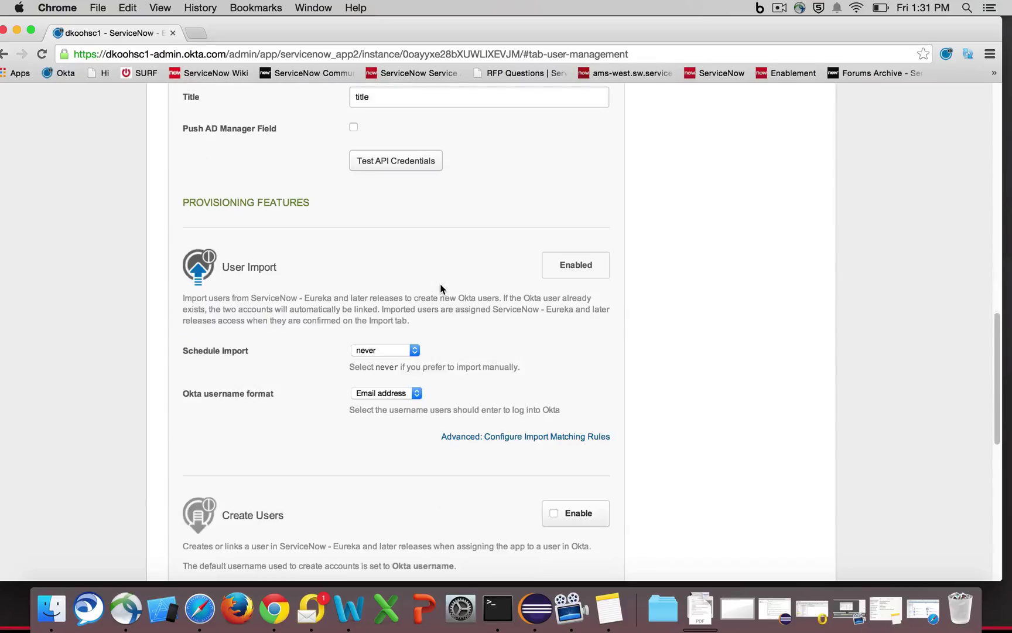
scroll(441, 288, down, 2)
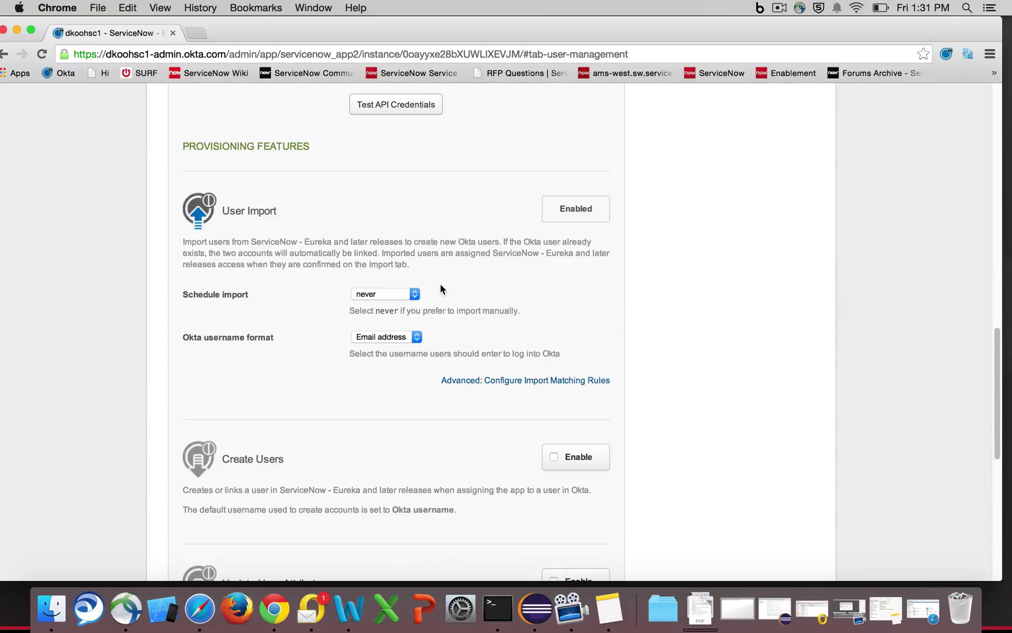
scroll(441, 287, down, 2)
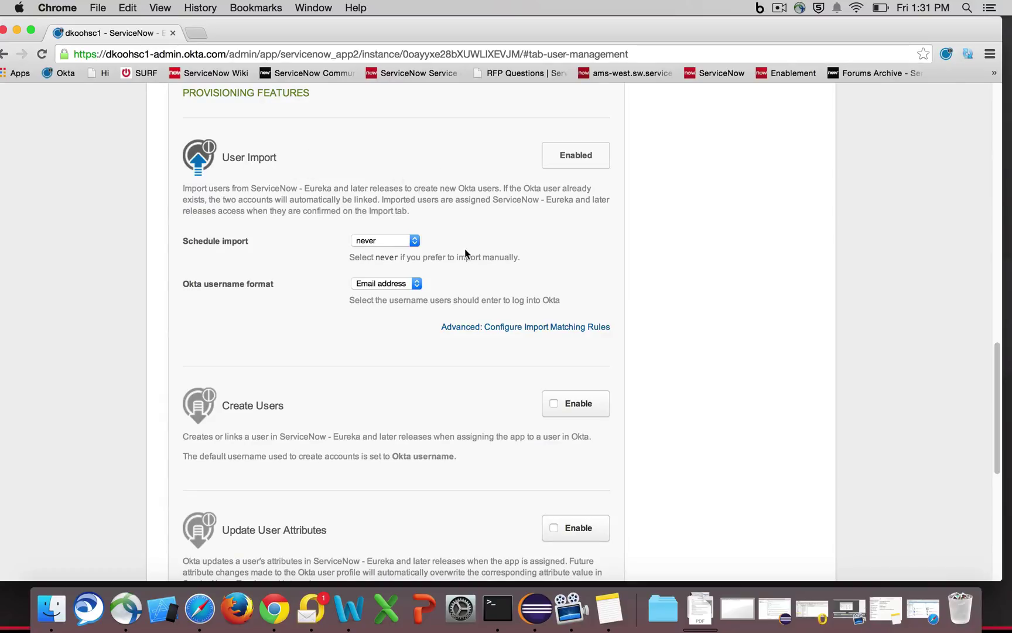
drag(221, 157, 279, 186)
click(283, 198)
drag(222, 404, 281, 403)
scroll(350, 411, down, 2)
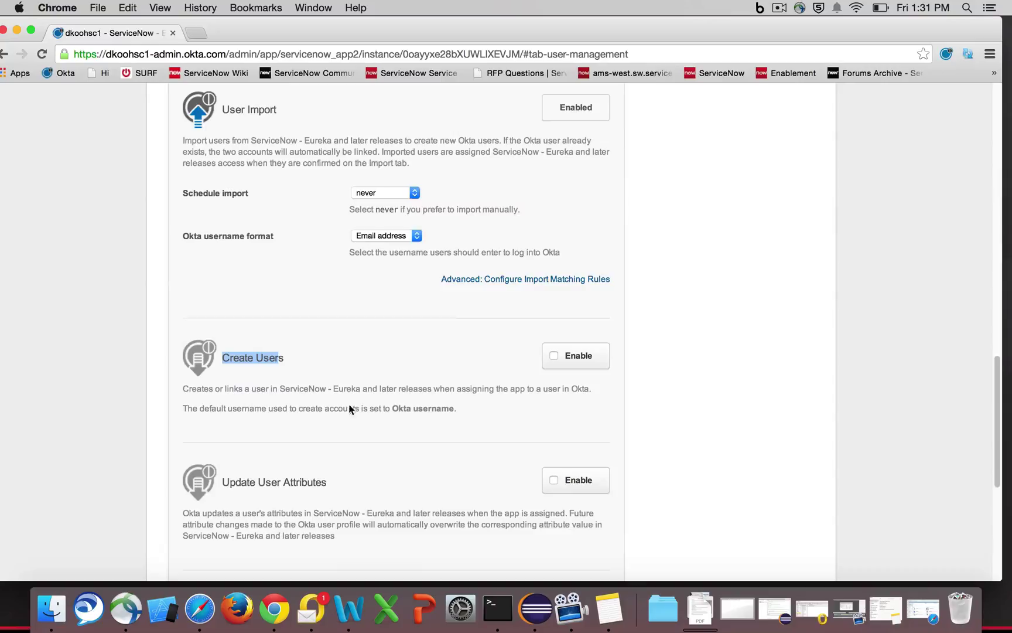
click(226, 479)
drag(226, 479, 321, 481)
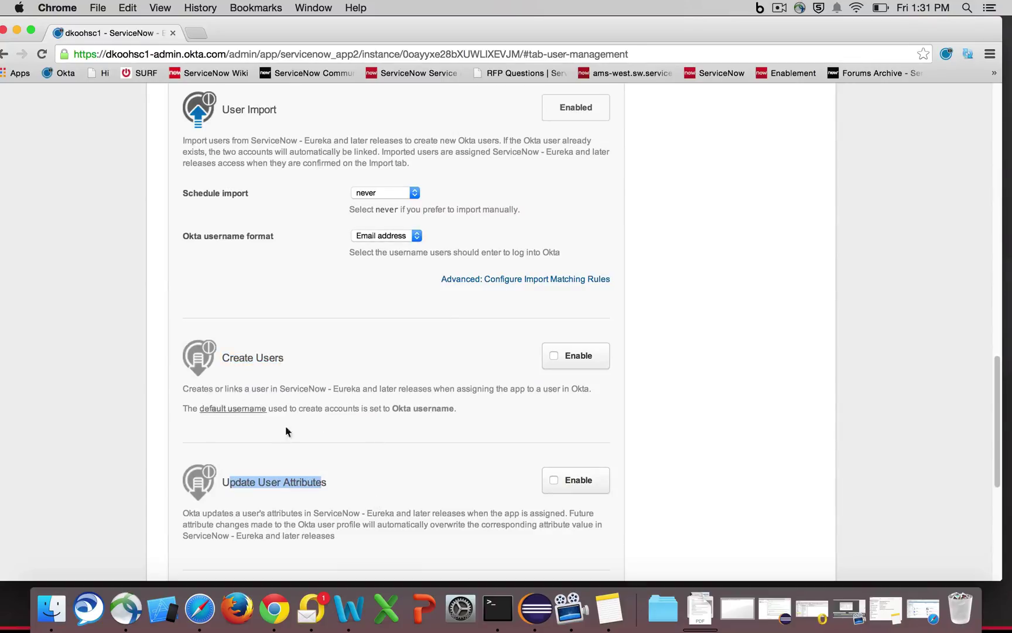
- Check the sys_id attribute mapping, then show the app's assigned People list
scroll(677, 301, up, 1)
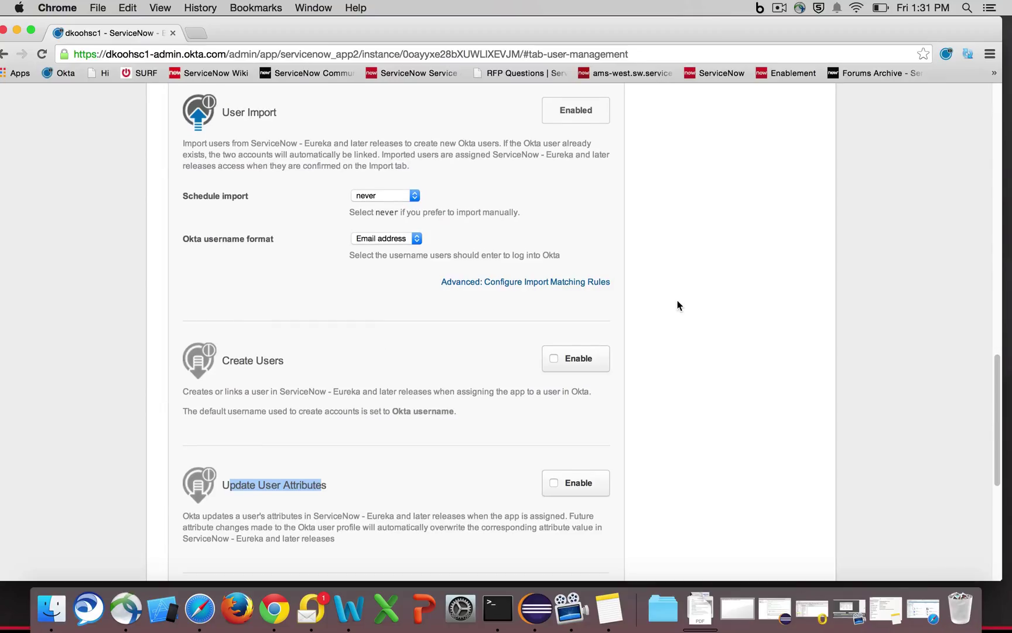
scroll(677, 305, up, 15)
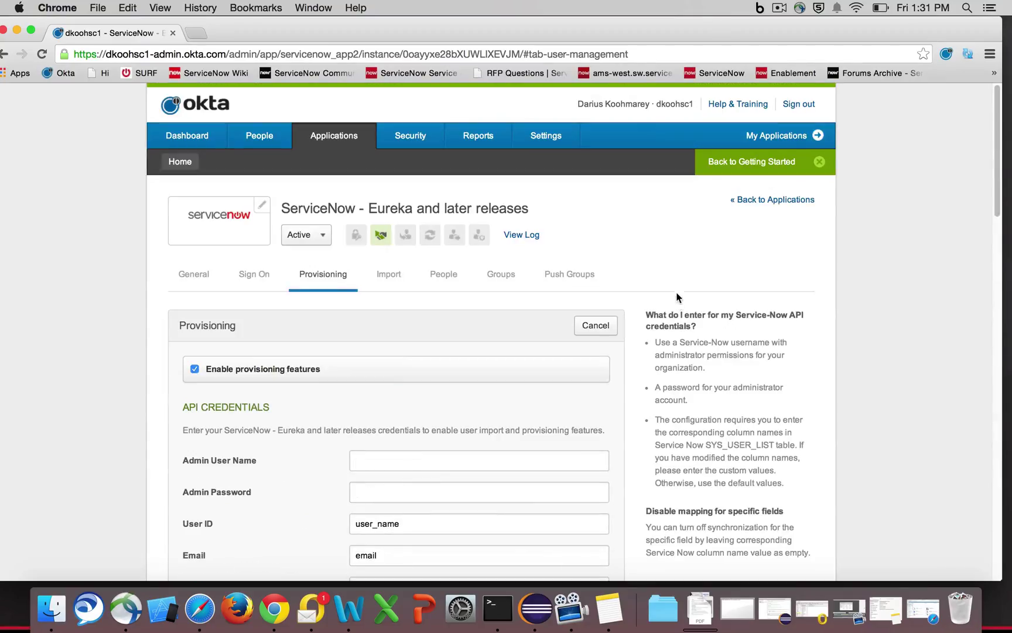
scroll(560, 361, down, 5)
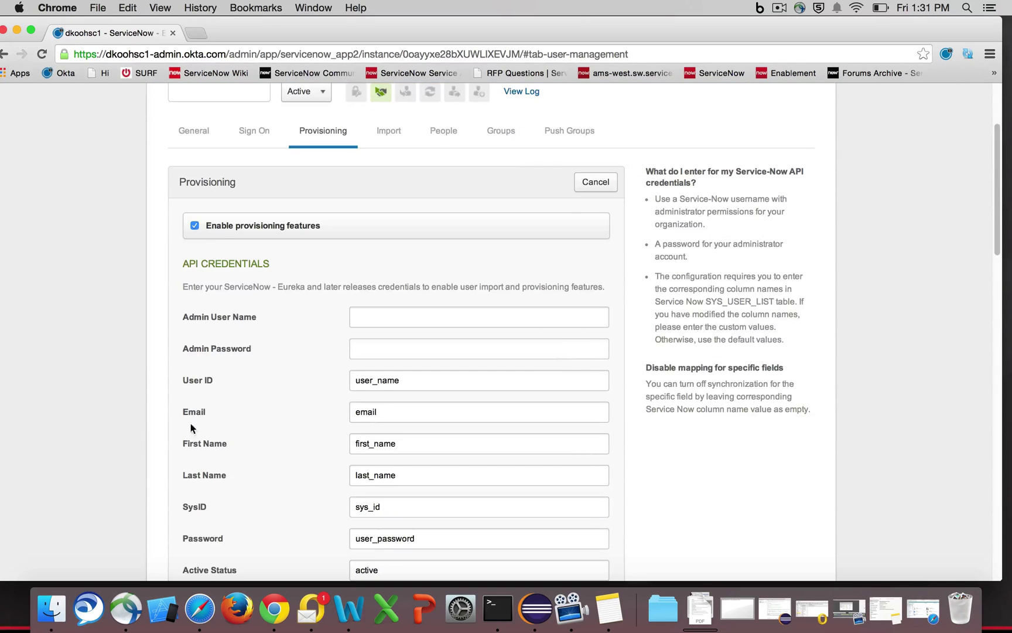
scroll(237, 334, down, 3)
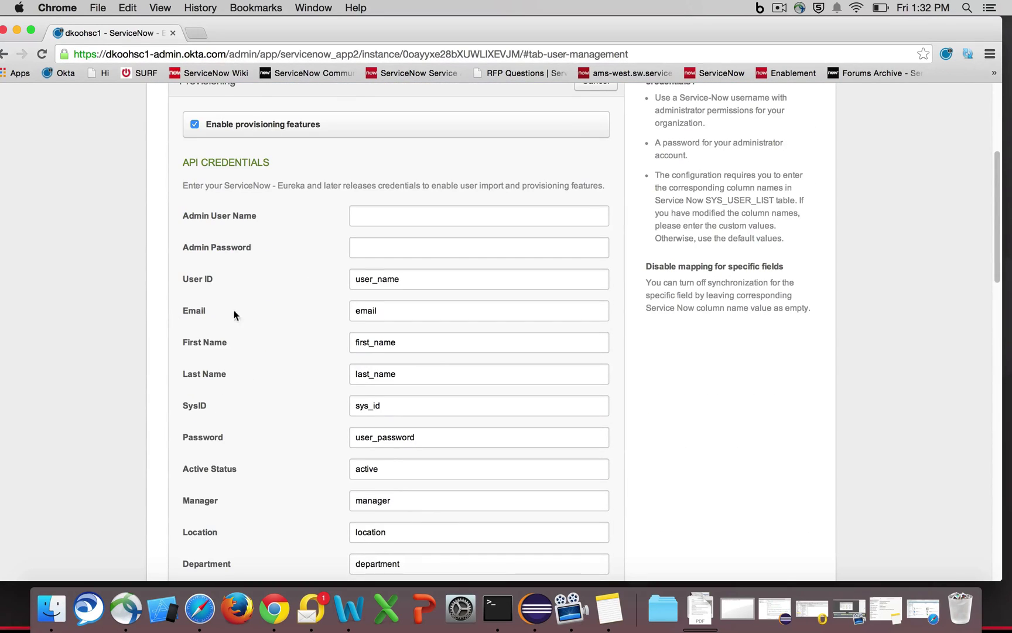
scroll(252, 375, down, 4)
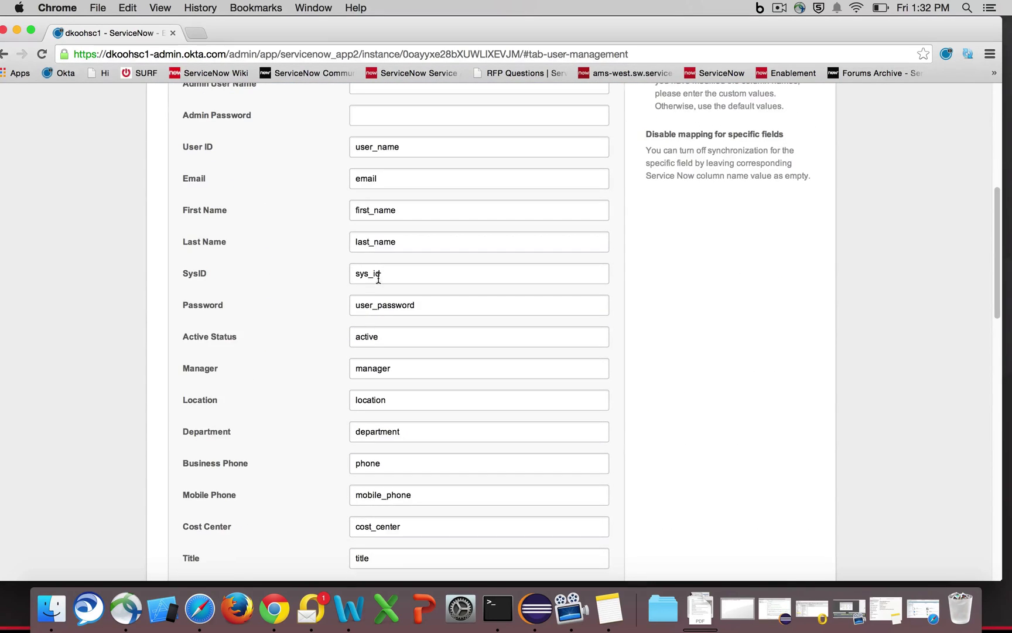
drag(353, 274, 397, 272)
click(659, 298)
scroll(665, 318, up, 13)
click(440, 274)
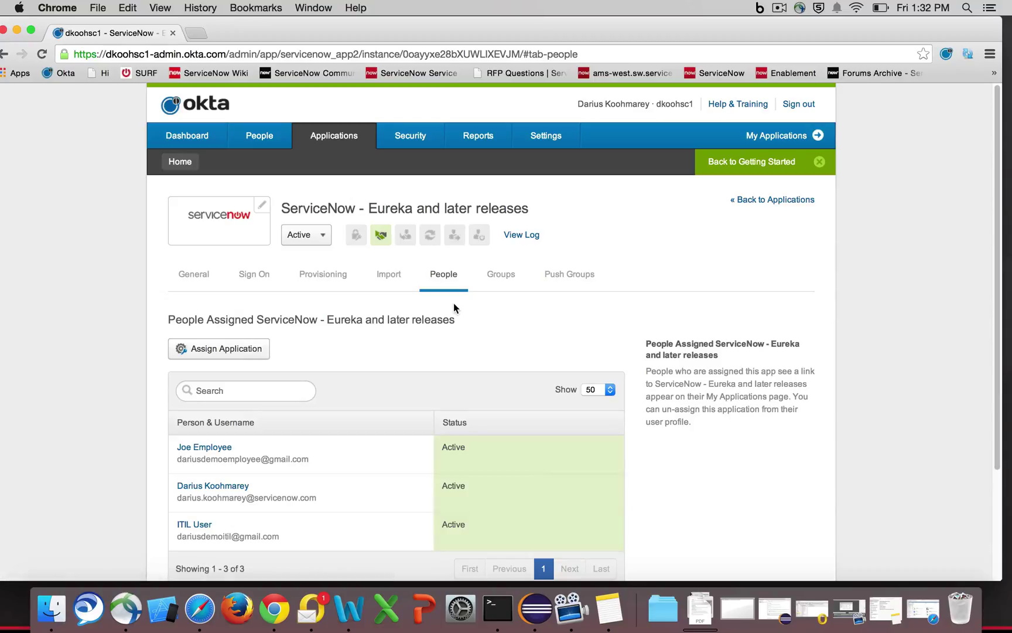
- Scroll through the three assigned users and switch to the app's Groups tab
scroll(474, 348, down, 1)
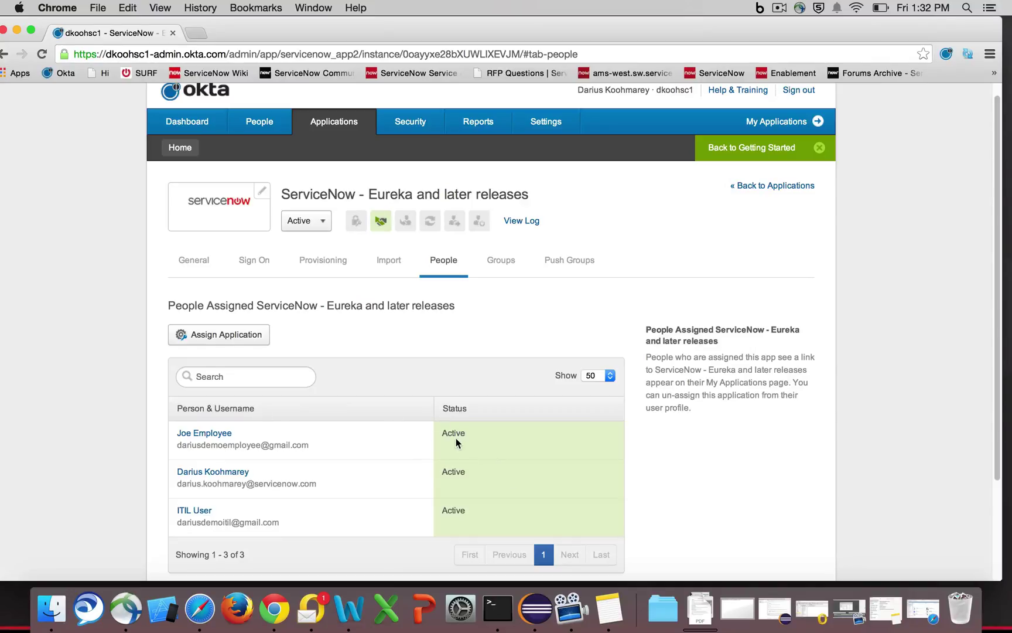
scroll(456, 438, down, 1)
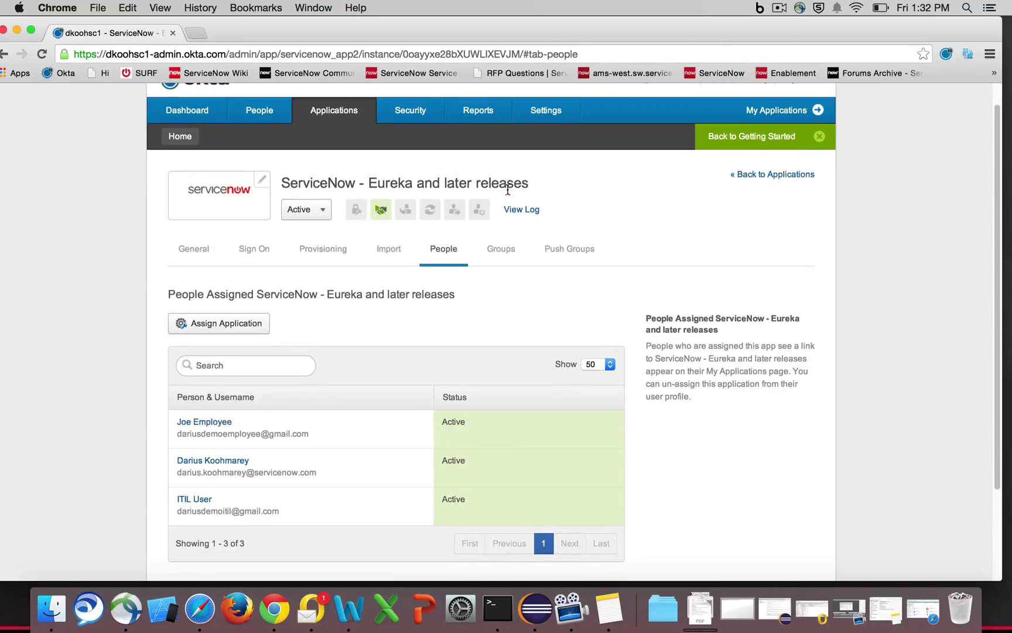
click(505, 248)
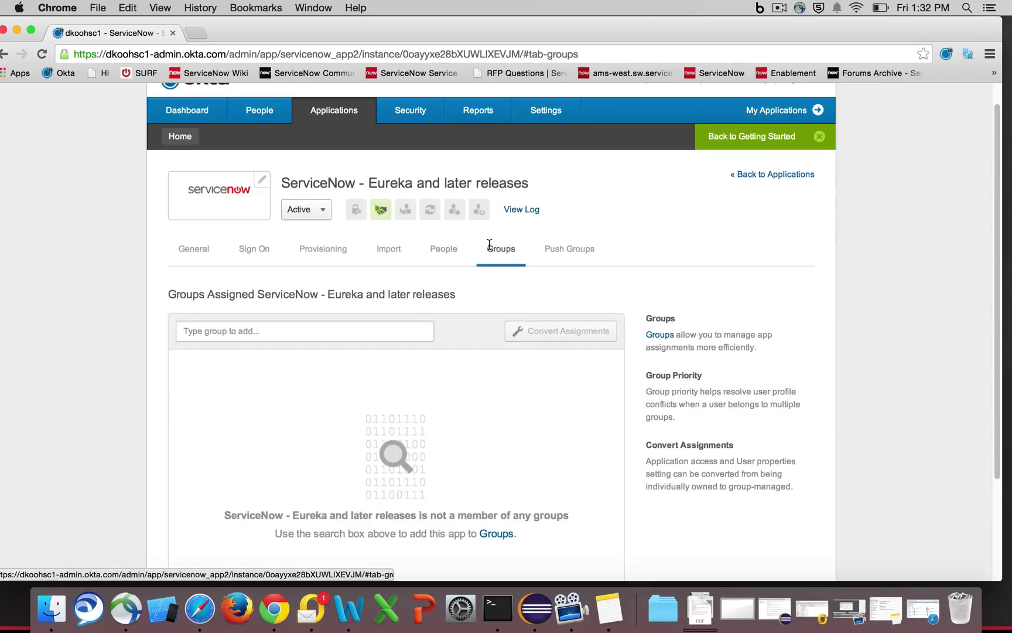
- Show the app's Push Groups tab and scroll through its empty list
click(559, 249)
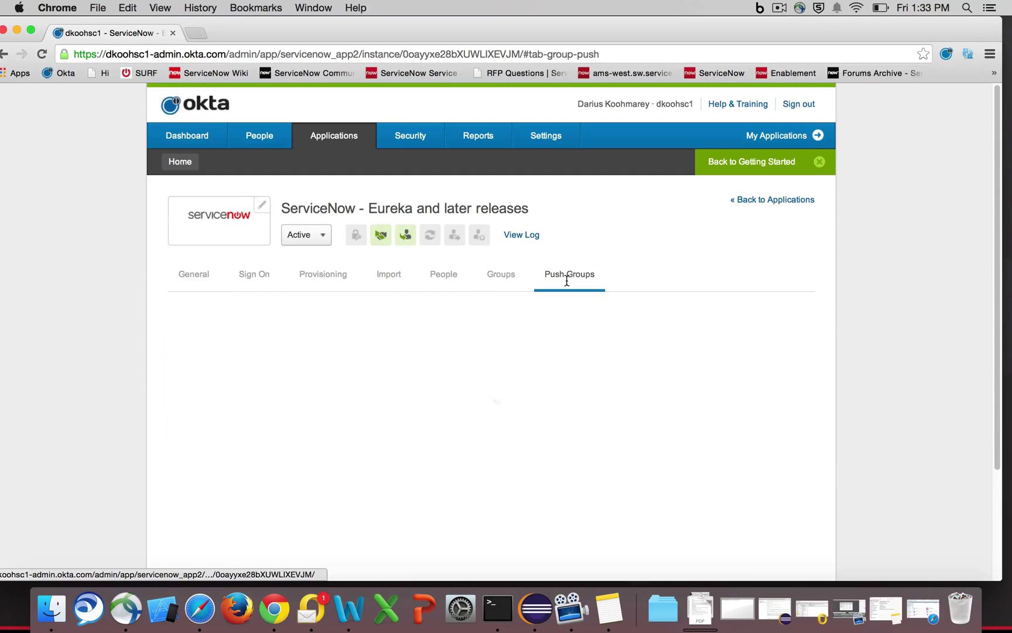
scroll(294, 401, down, 3)
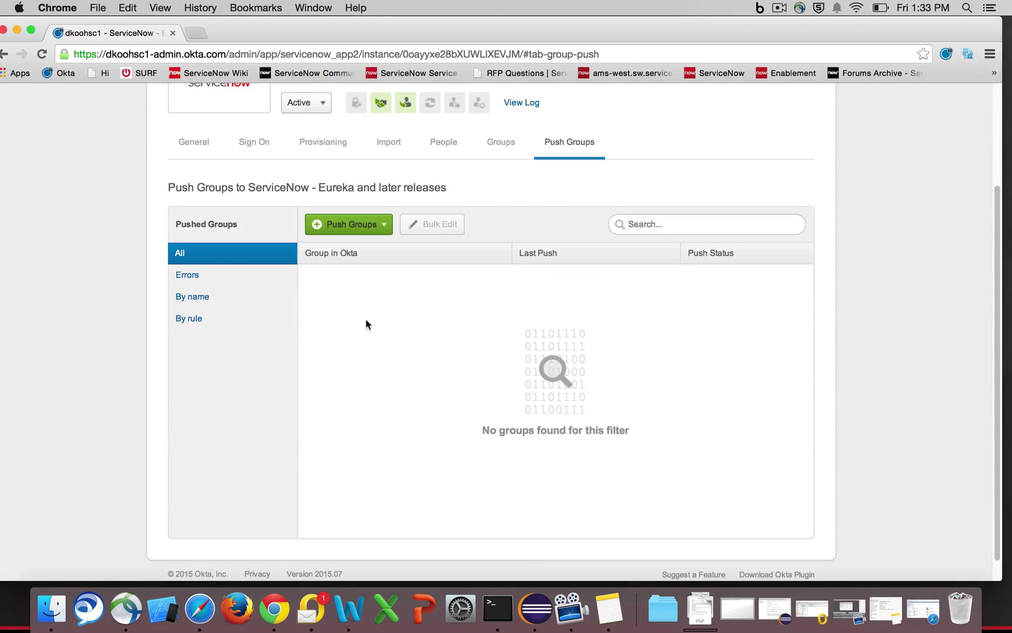
scroll(534, 410, up, 3)
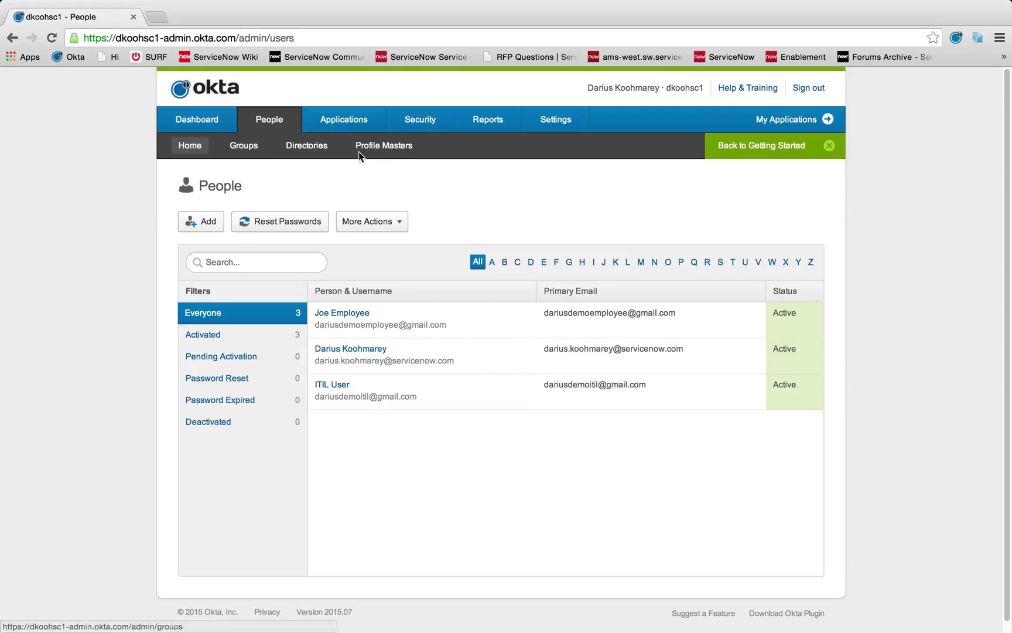
- Check Okta's Directories and Profile Masters pages, then reopen the ServiceNow - Eureka app's provisioning settings
click(314, 152)
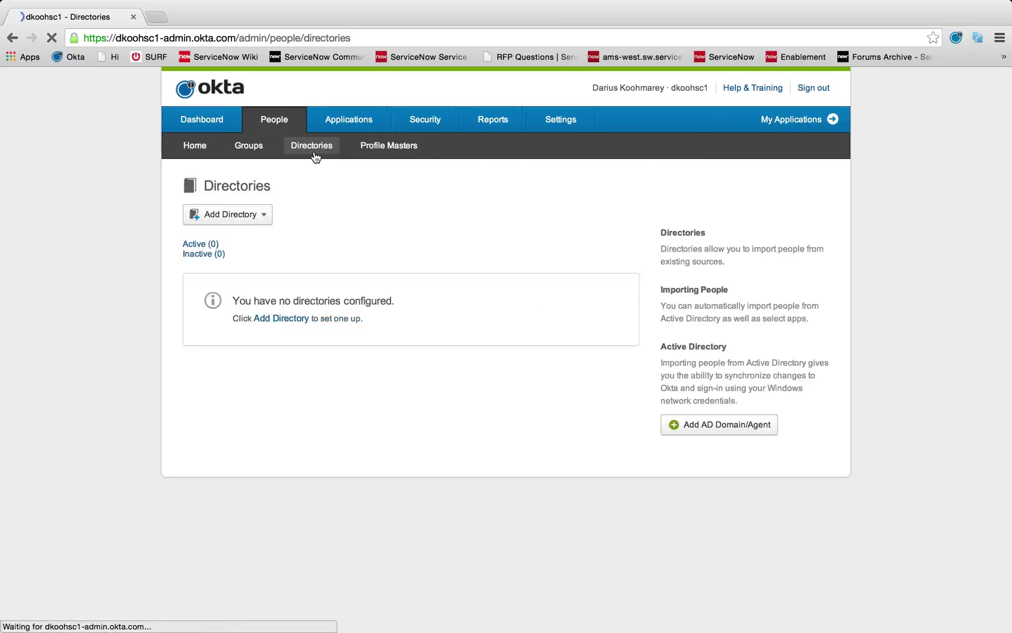
click(390, 150)
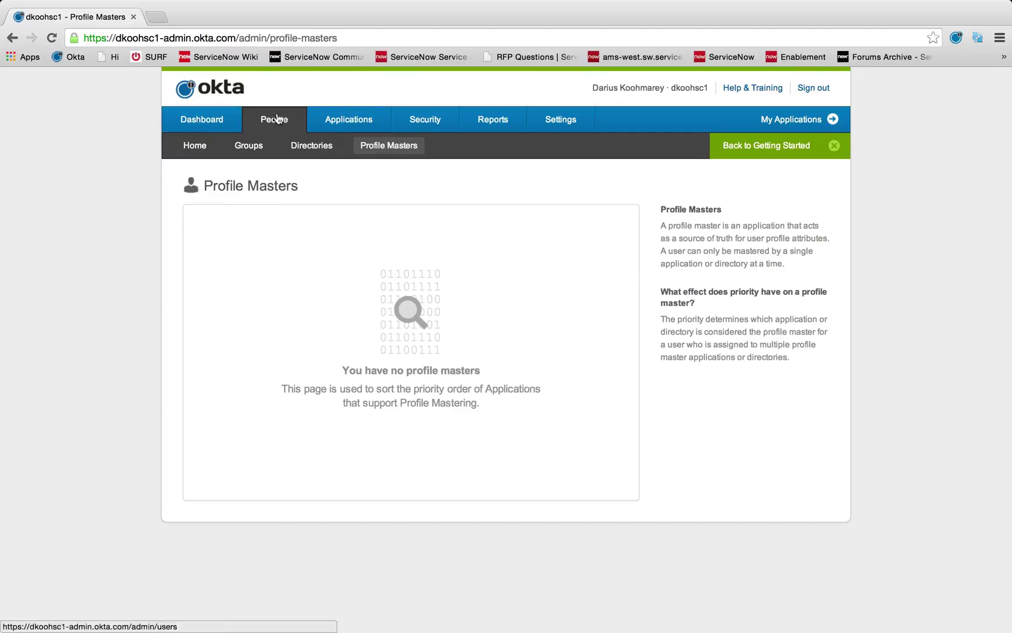
click(341, 132)
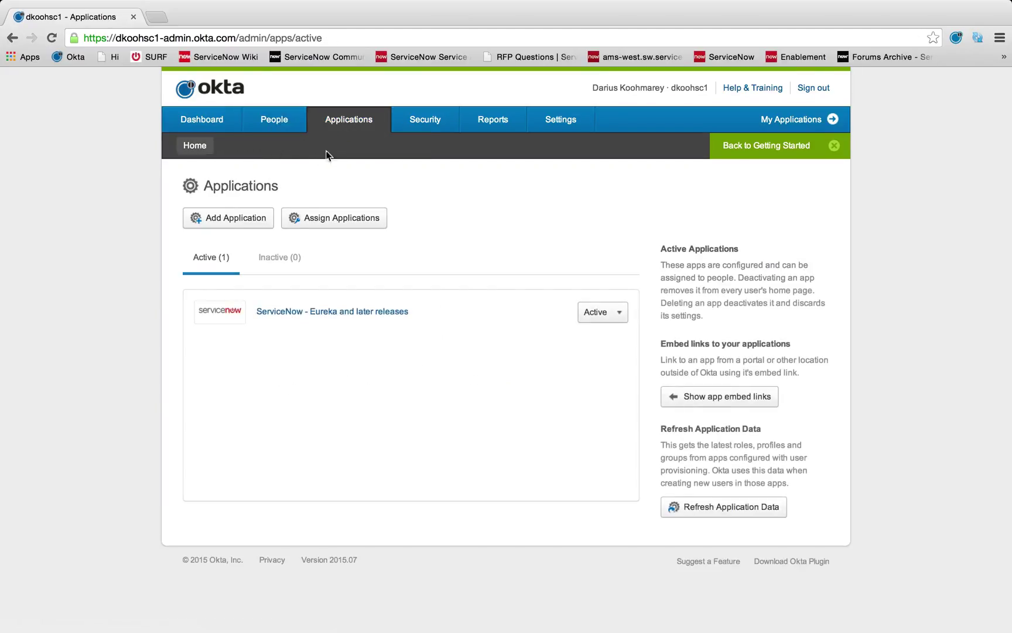
click(314, 312)
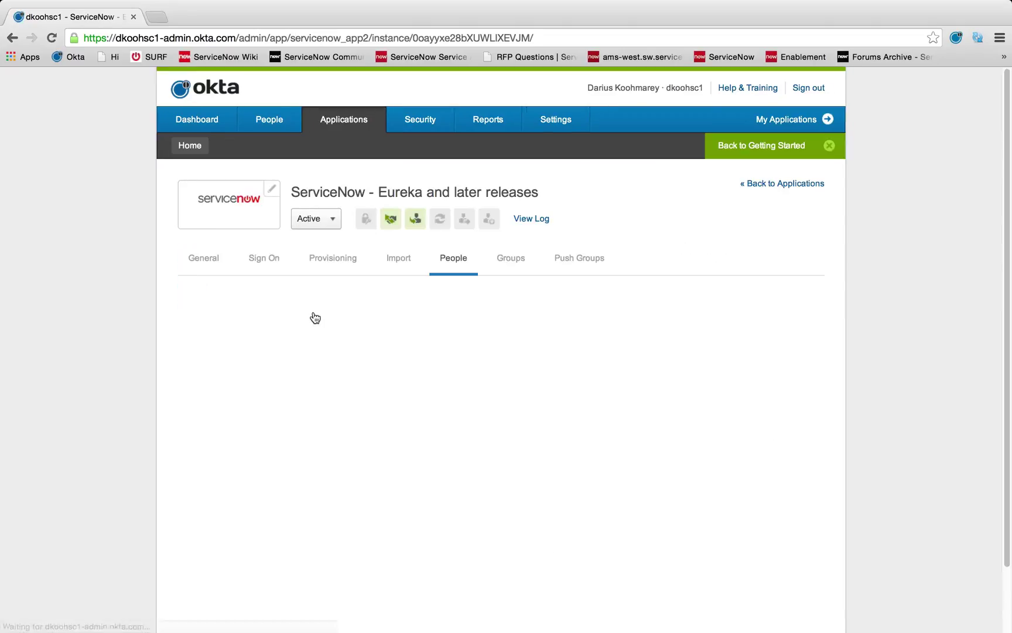
click(319, 261)
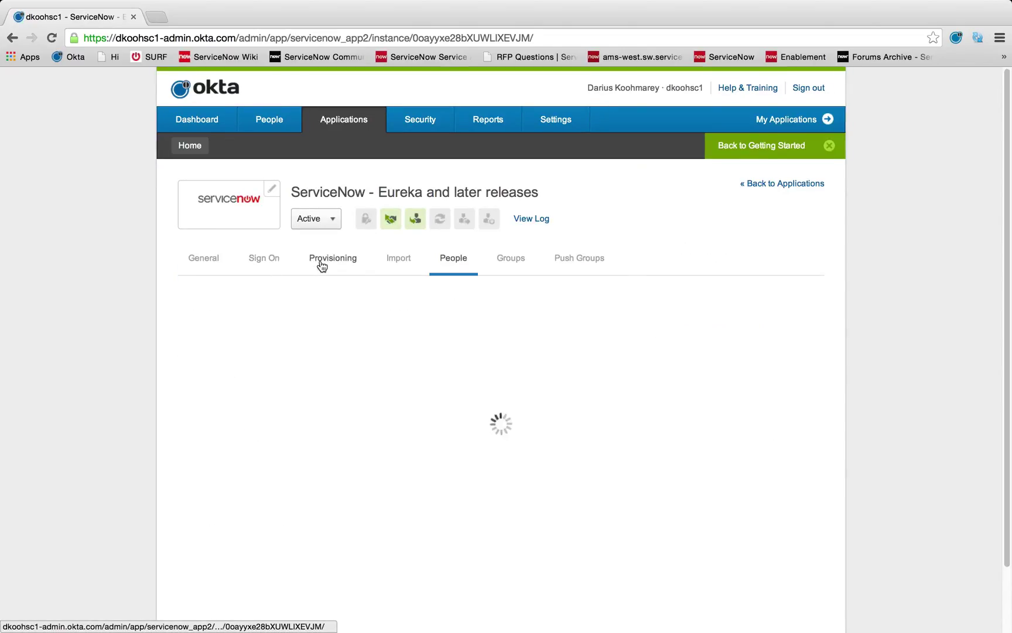